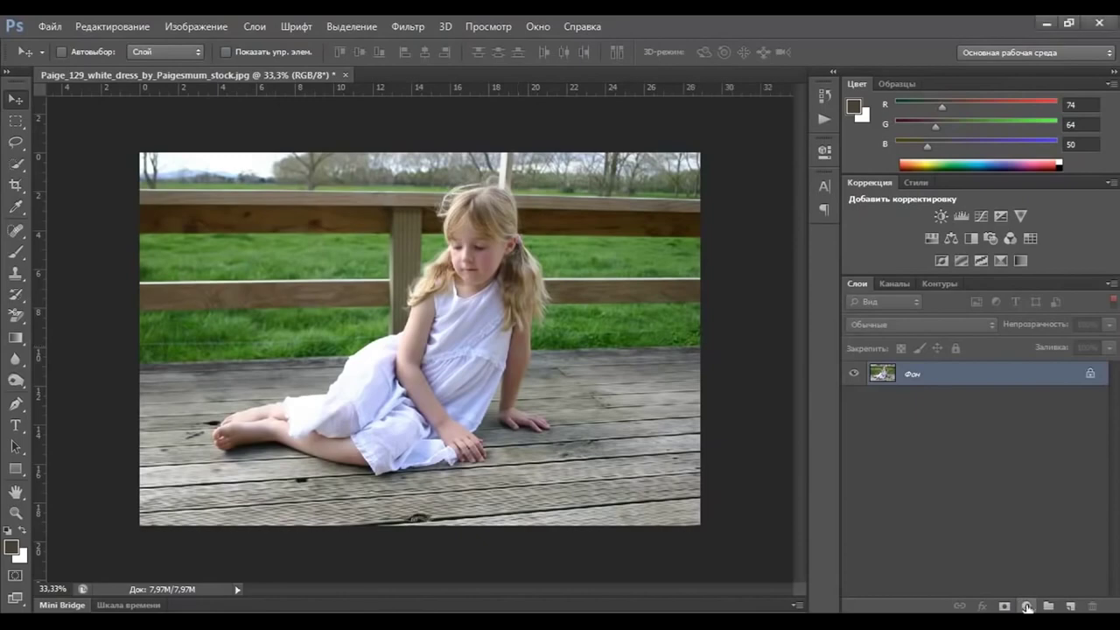
# Add a Curves adjustment layer with the RGB midpoint raised to brighten the photo.
pyautogui.click(1026, 605)
pyautogui.click(971, 344)
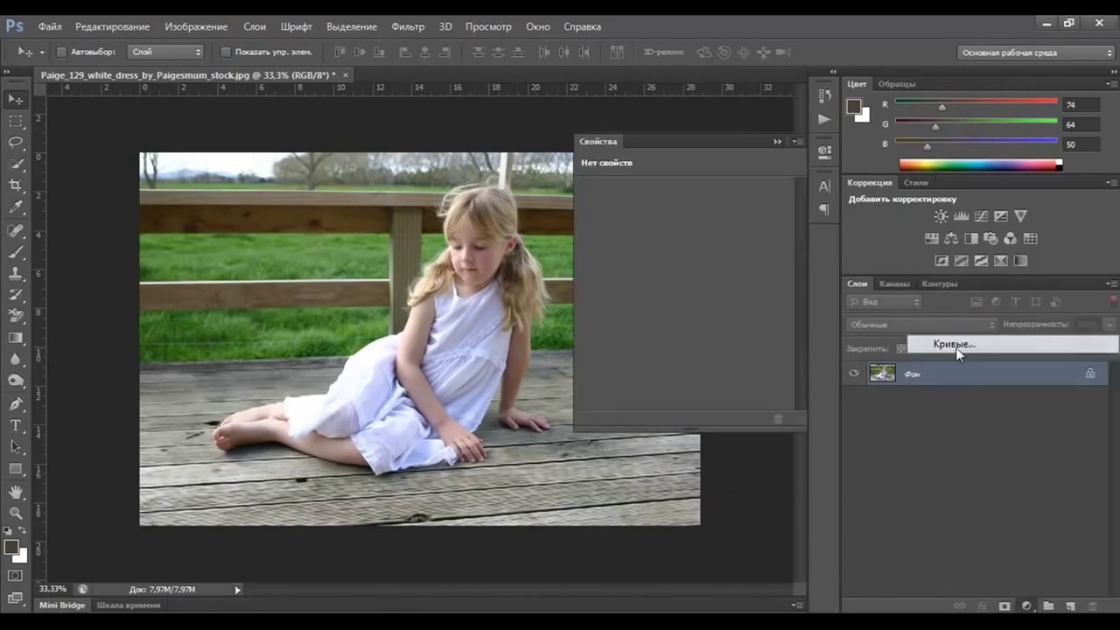
pyautogui.moveTo(690, 320); pyautogui.dragTo(679, 299)
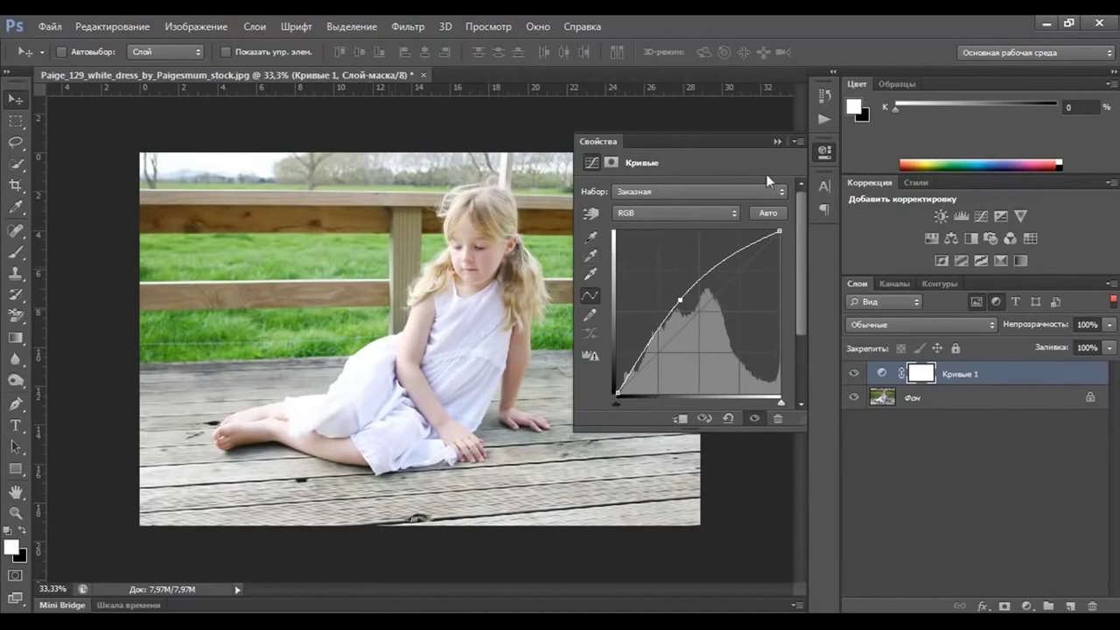
pyautogui.click(781, 141)
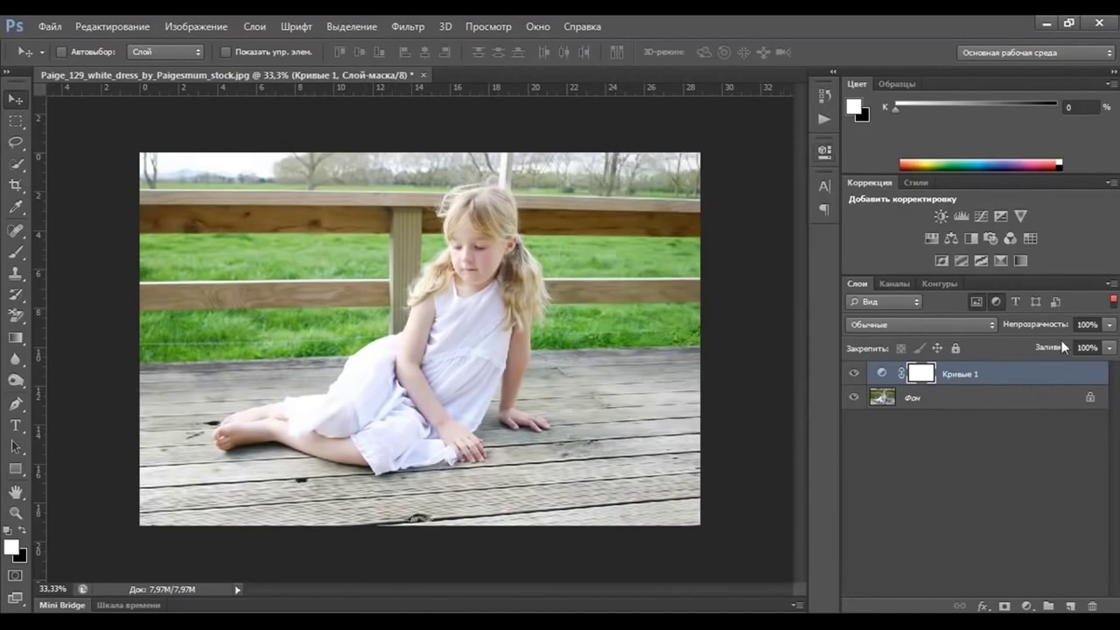
# Lower the Curves layer opacity to 60%, toggling its visibility to compare.
pyautogui.click(1109, 347)
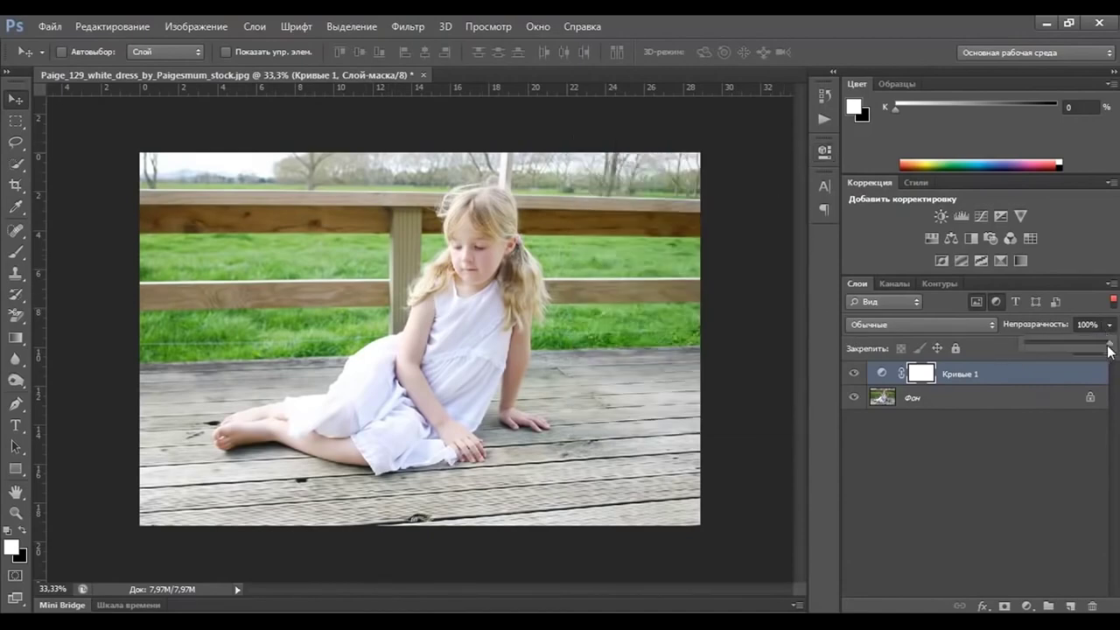
pyautogui.moveTo(1108, 347); pyautogui.dragTo(1088, 344)
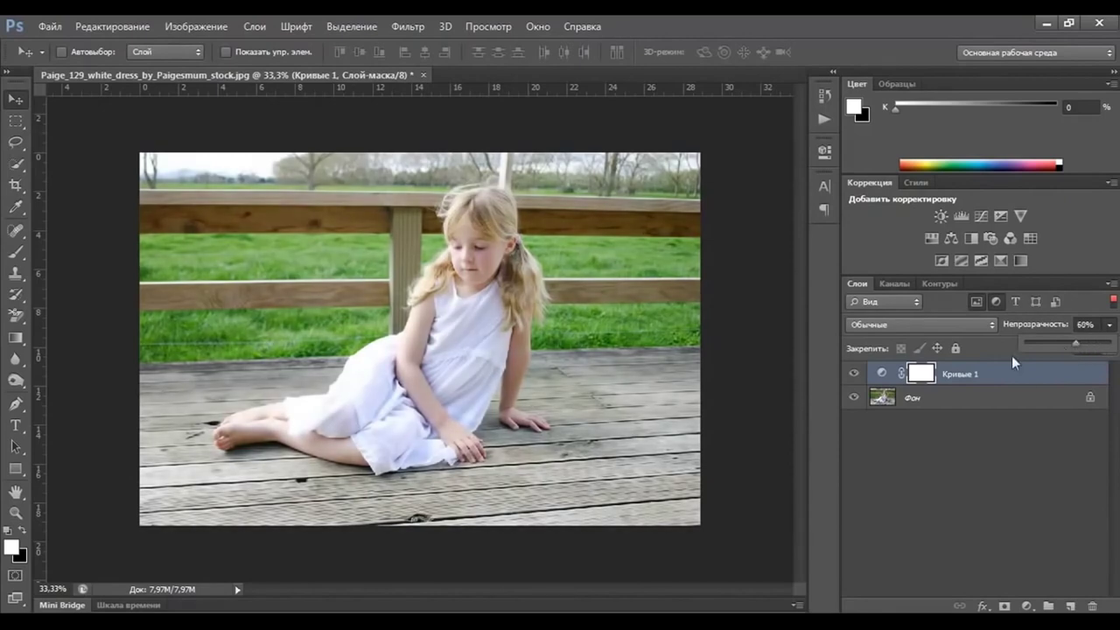
pyautogui.click(969, 378)
pyautogui.click(853, 375)
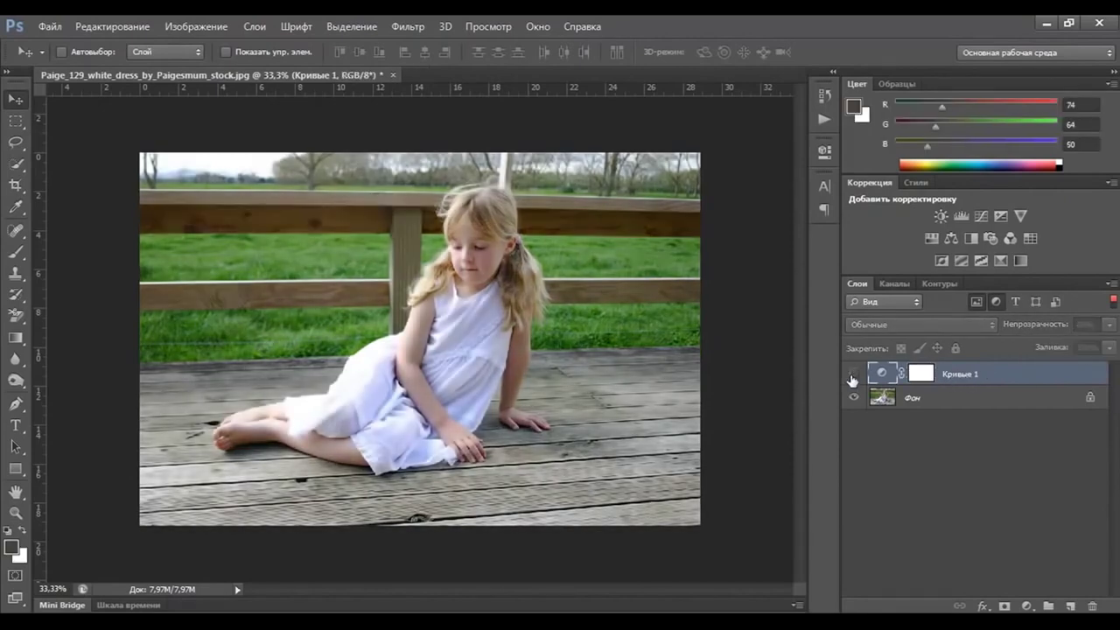
pyautogui.click(852, 375)
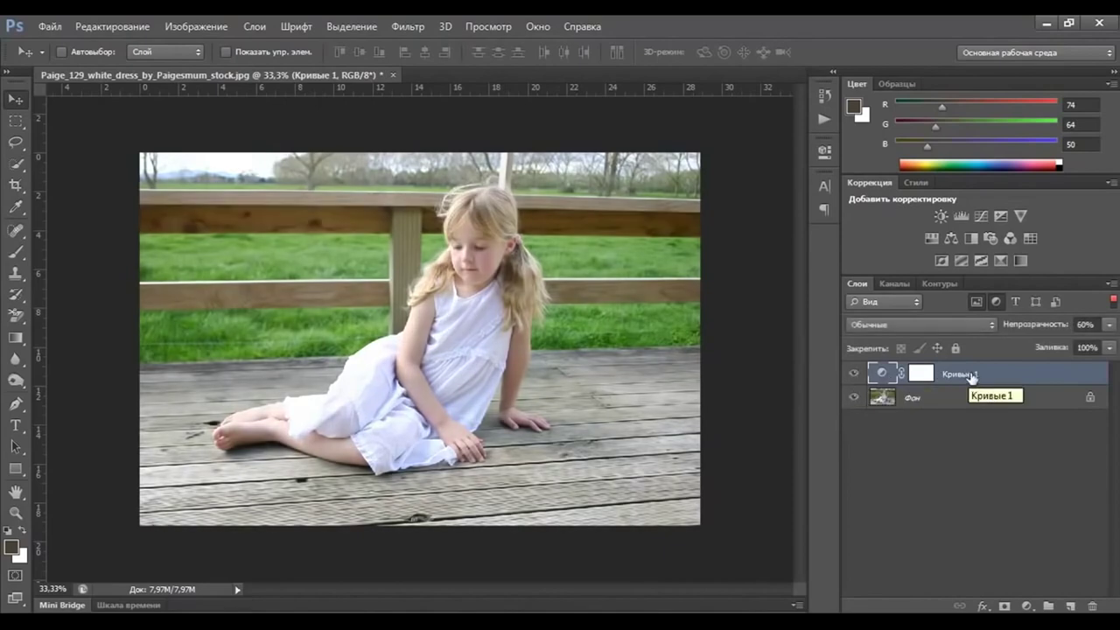
# Add a solid Color Fill layer in pale cream, hex ffedb8.
pyautogui.click(1024, 605)
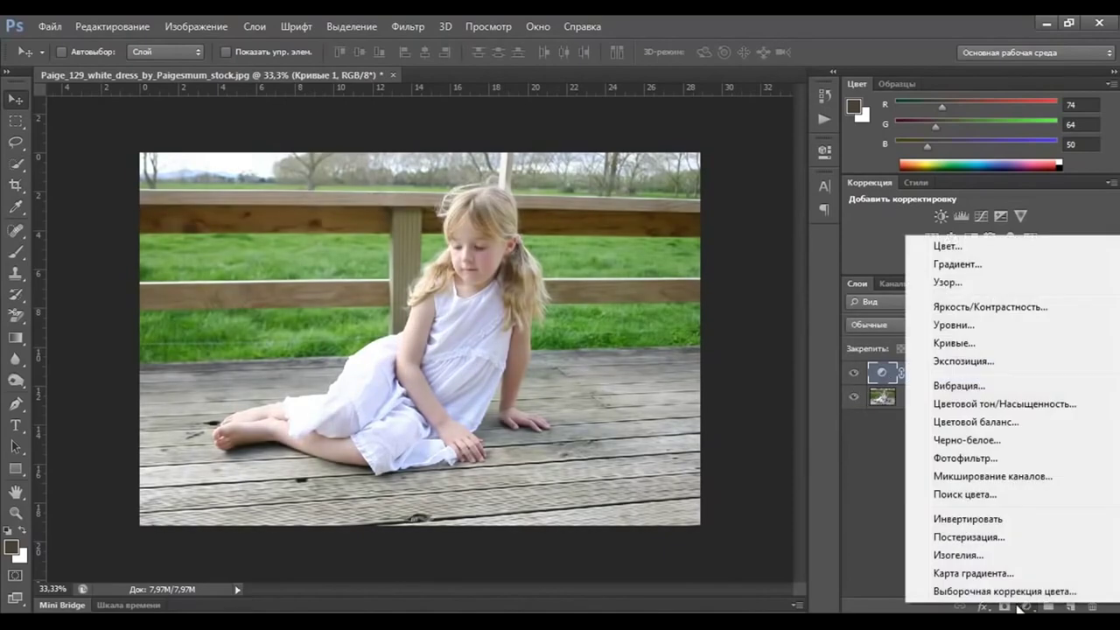
pyautogui.click(947, 247)
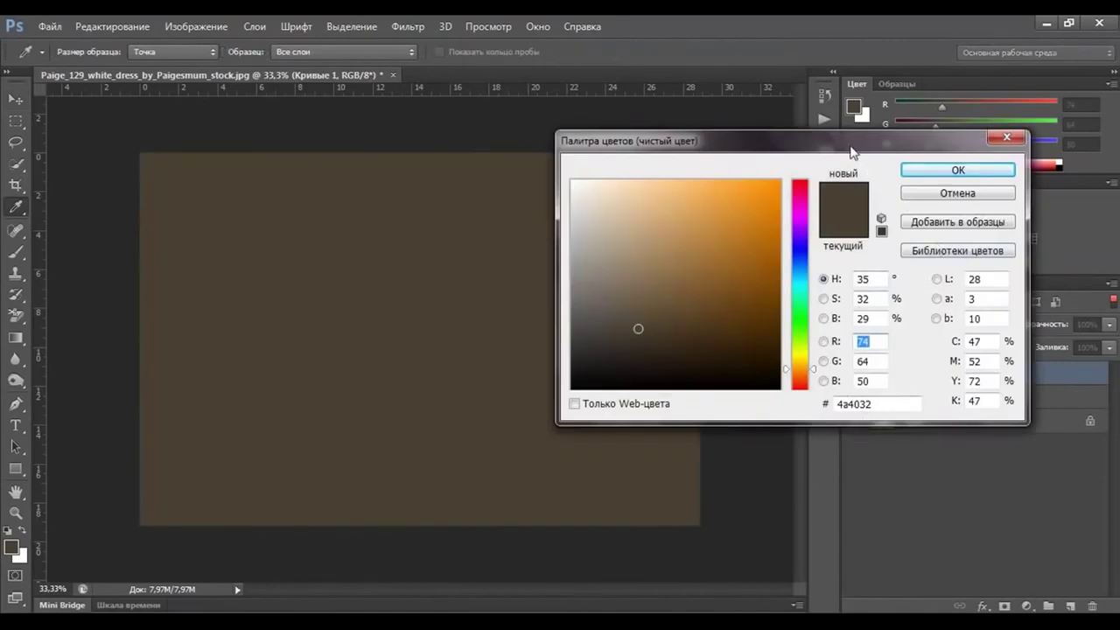
pyautogui.moveTo(850, 150); pyautogui.dragTo(842, 164)
pyautogui.moveTo(872, 418); pyautogui.dragTo(825, 419)
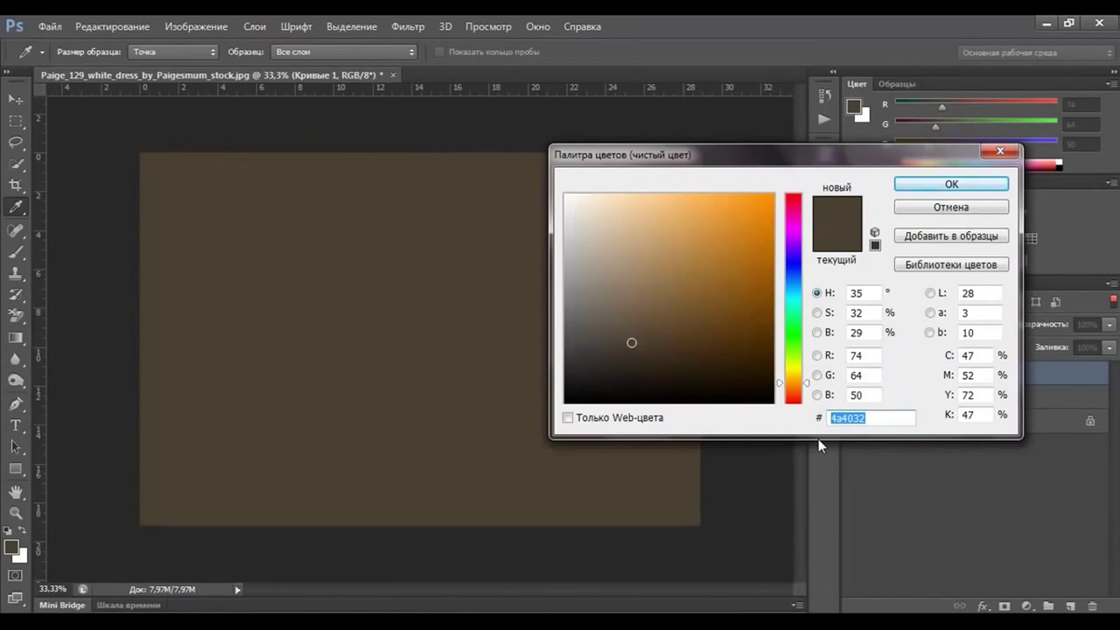
pyautogui.write('ffe')
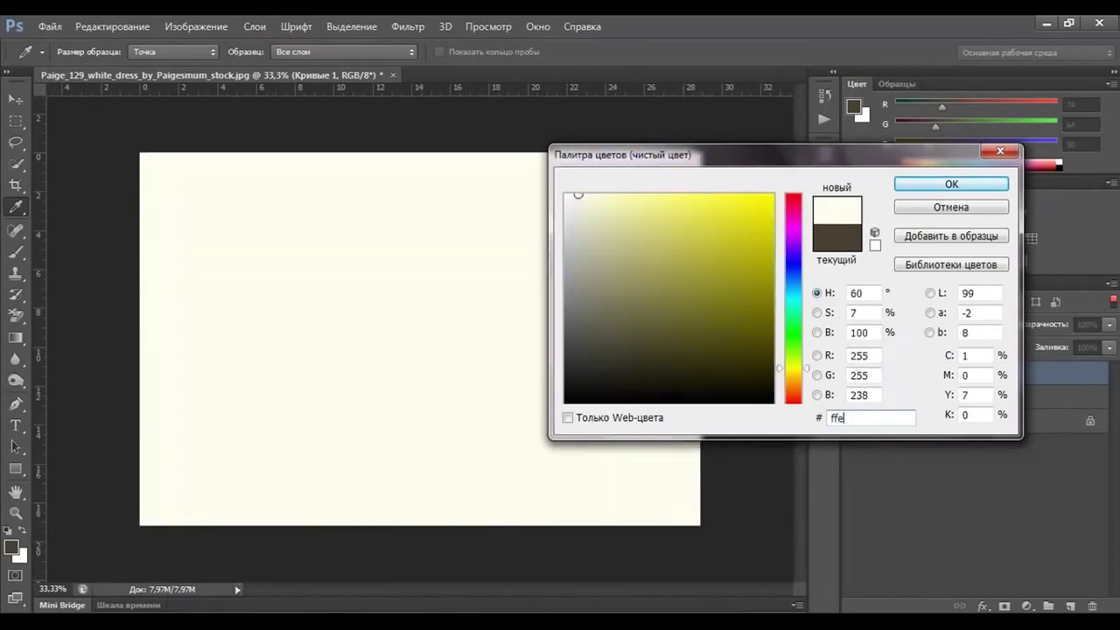
pyautogui.write('db')
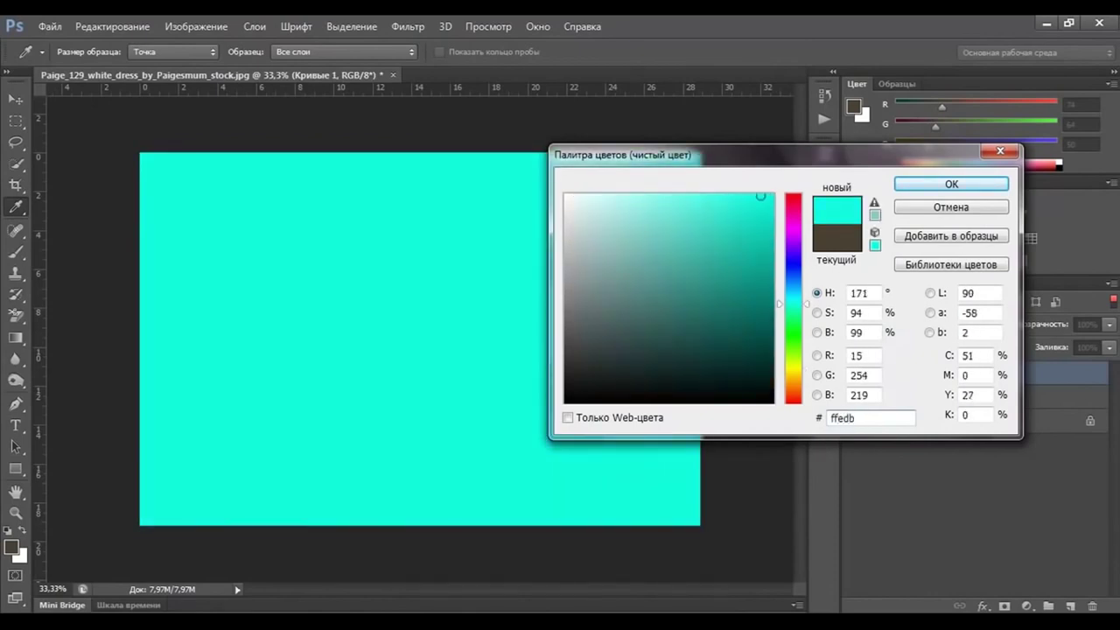
pyautogui.write('8')
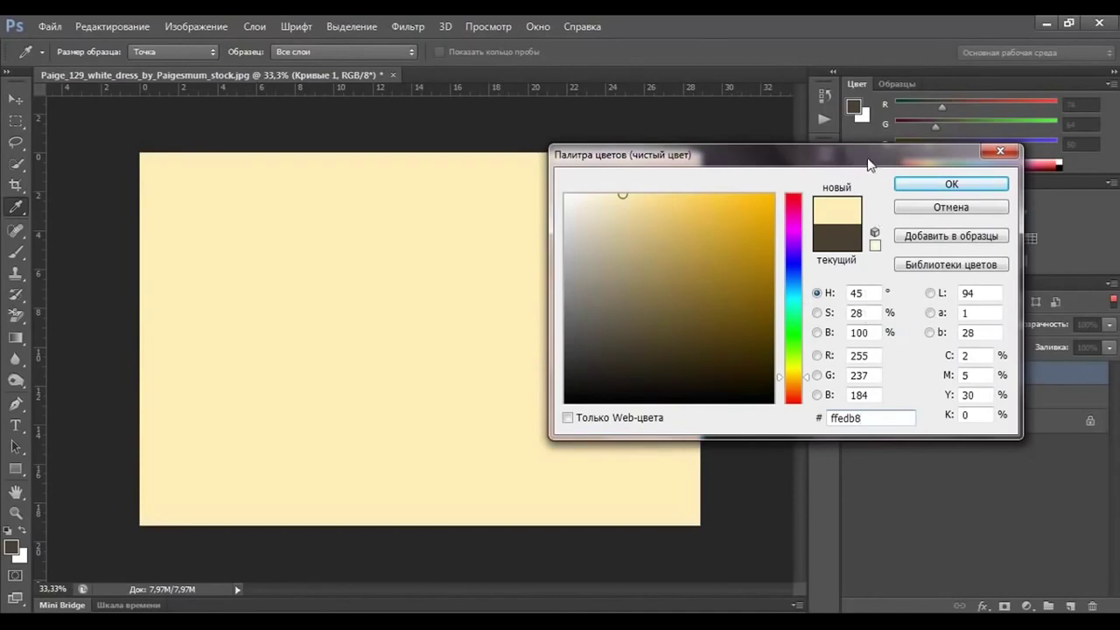
pyautogui.moveTo(868, 164); pyautogui.dragTo(898, 185)
pyautogui.click(980, 204)
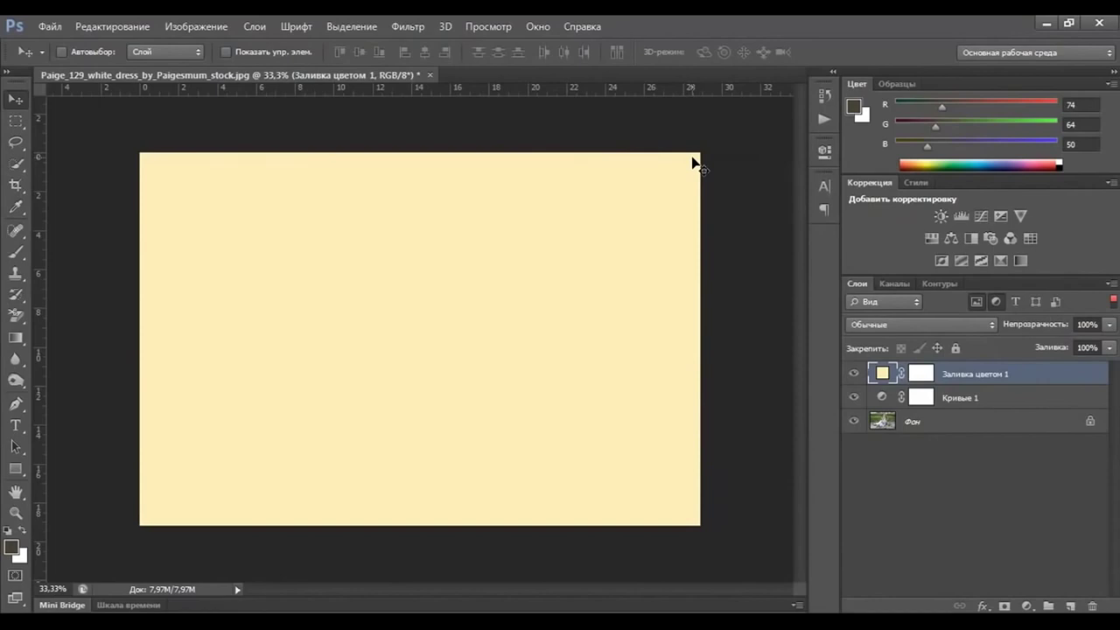
# Set Color Fill 1 to Multiply at 30% opacity, toggling it to compare.
pyautogui.click(948, 324)
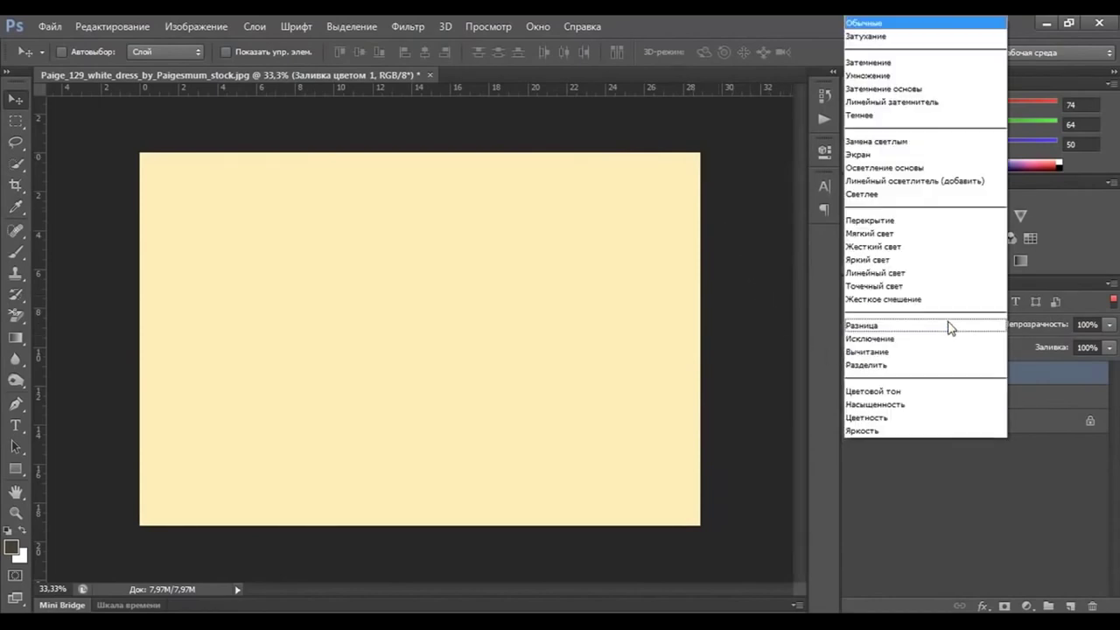
pyautogui.click(888, 76)
pyautogui.click(1108, 324)
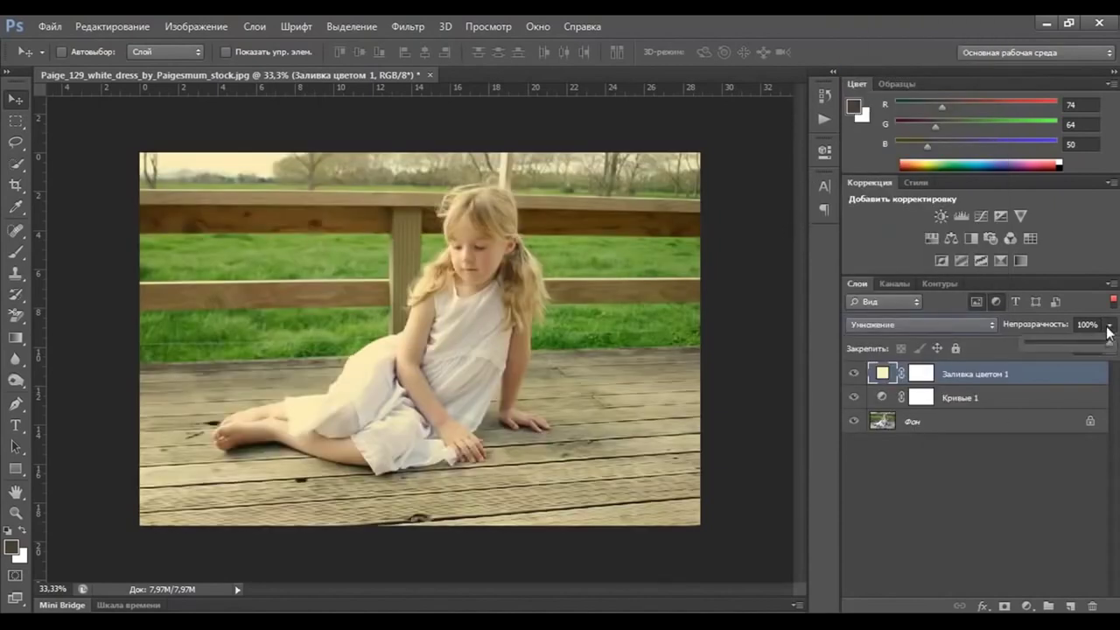
pyautogui.moveTo(1106, 346); pyautogui.dragTo(1052, 342)
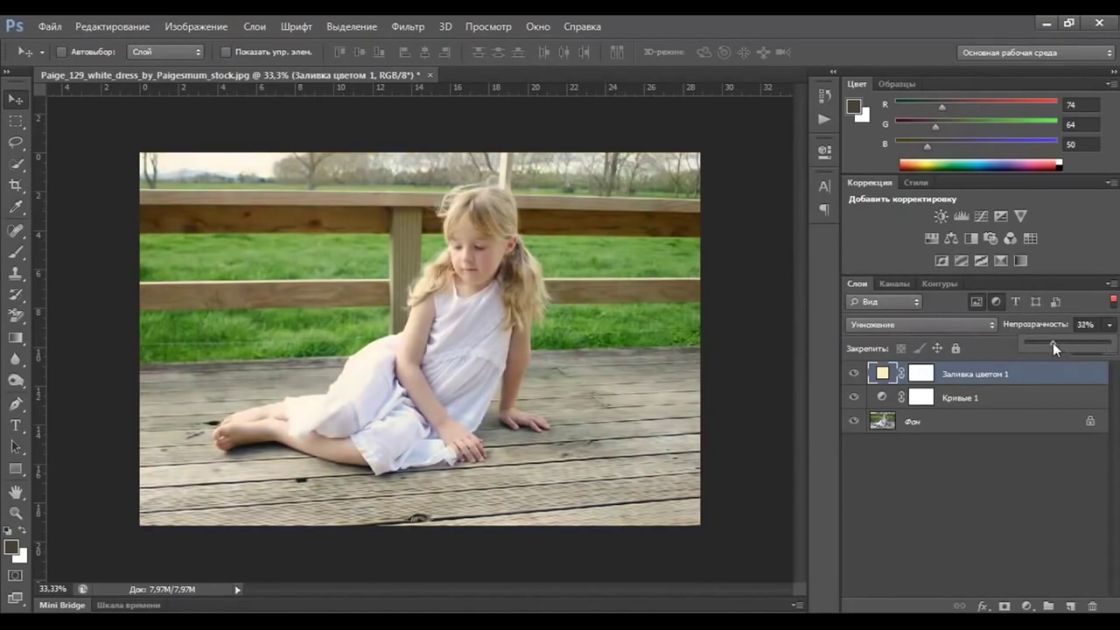
pyautogui.click(954, 376)
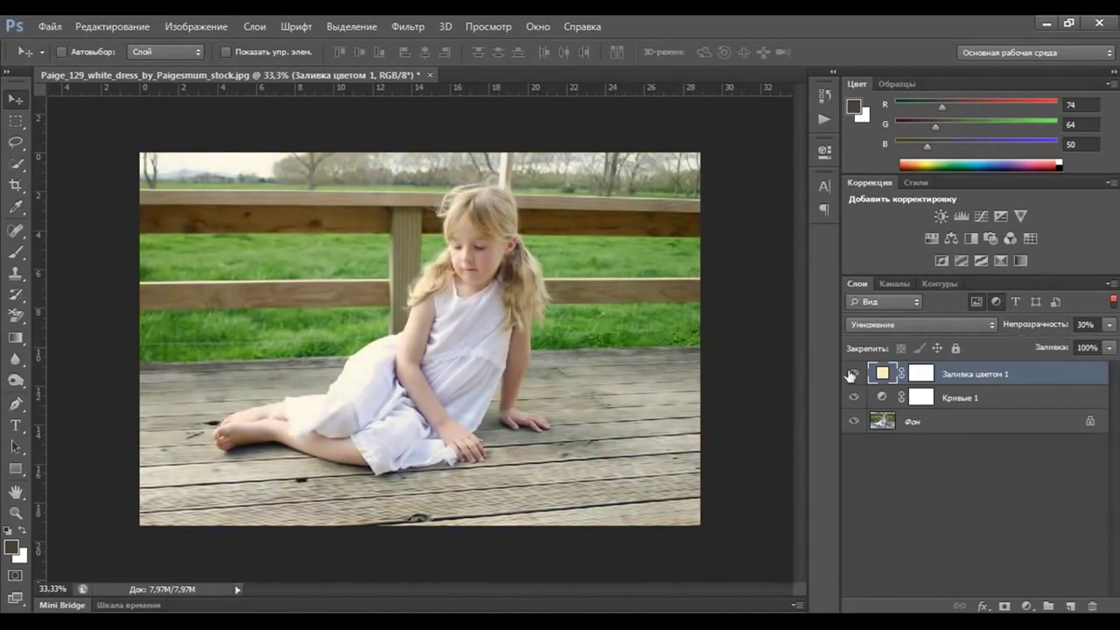
pyautogui.click(853, 375)
pyautogui.click(853, 375)
# Add a second solid Color Fill layer in dark navy, hex 112a79.
pyautogui.click(1026, 605)
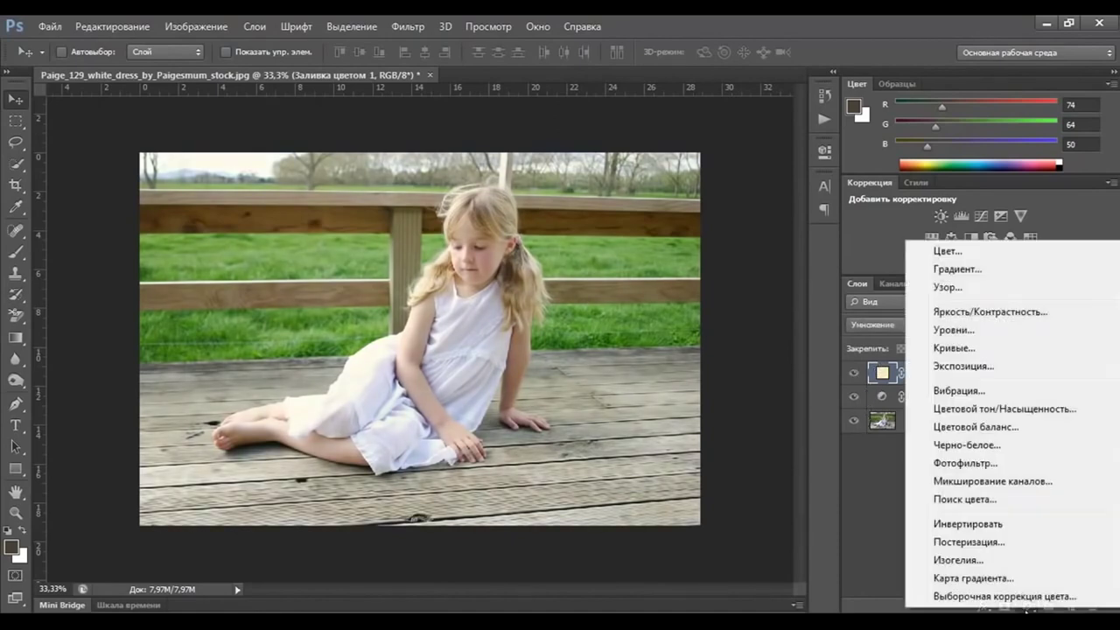
pyautogui.click(961, 256)
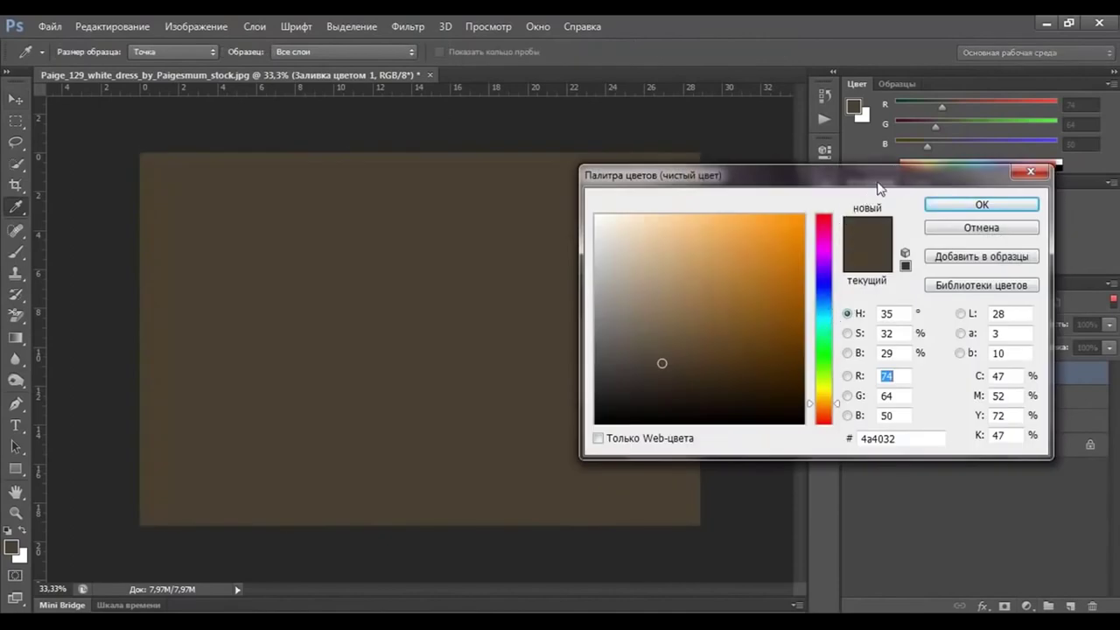
pyautogui.moveTo(868, 176); pyautogui.dragTo(850, 146)
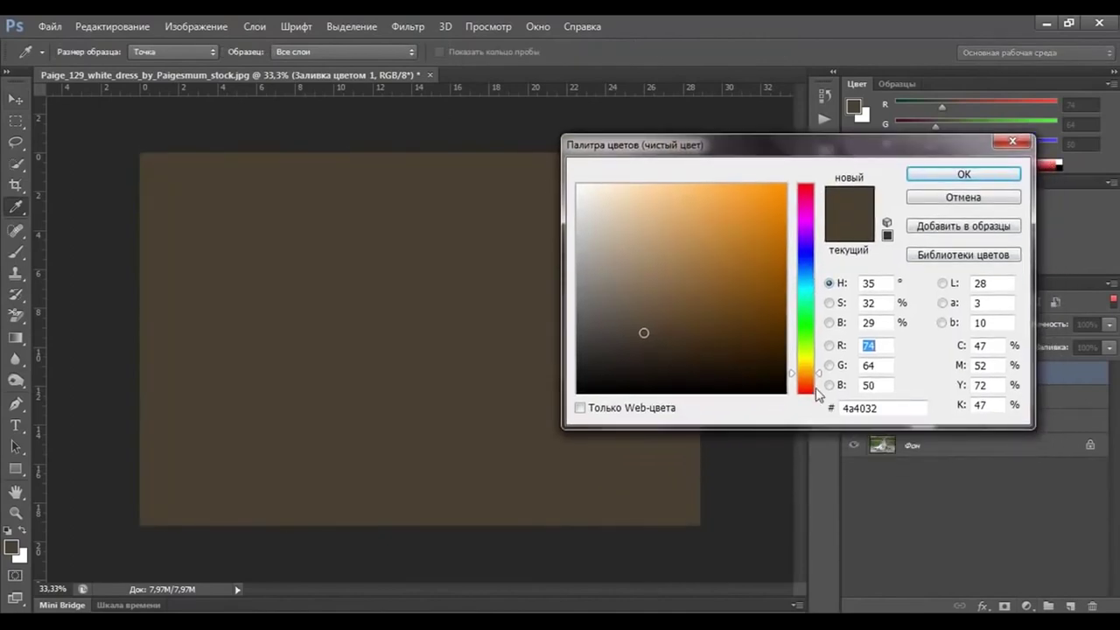
pyautogui.doubleClick(883, 408)
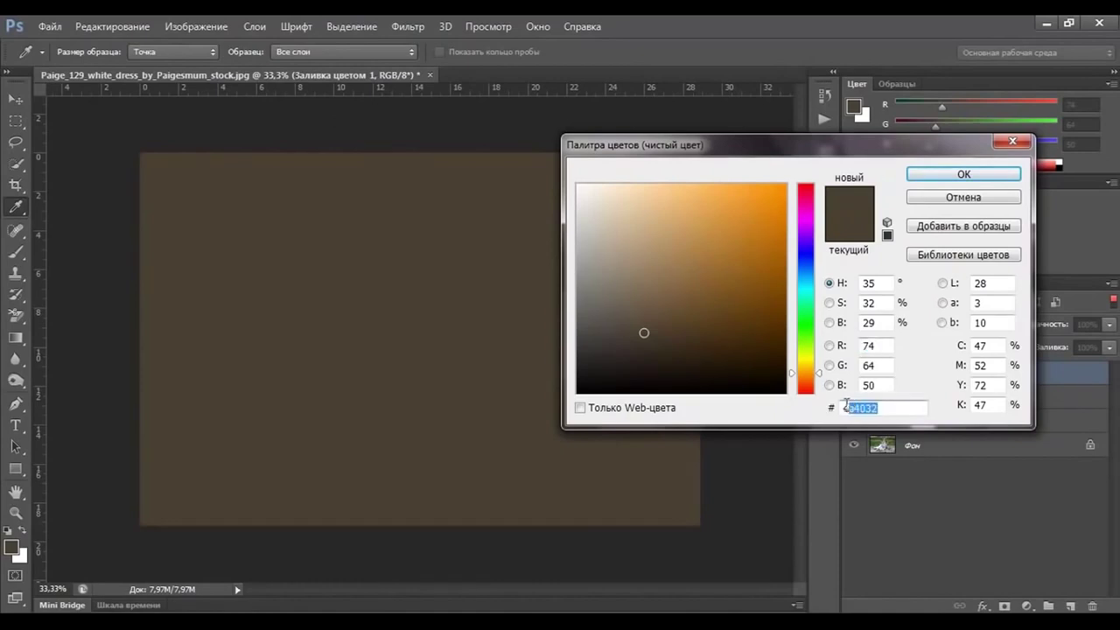
pyautogui.write('112')
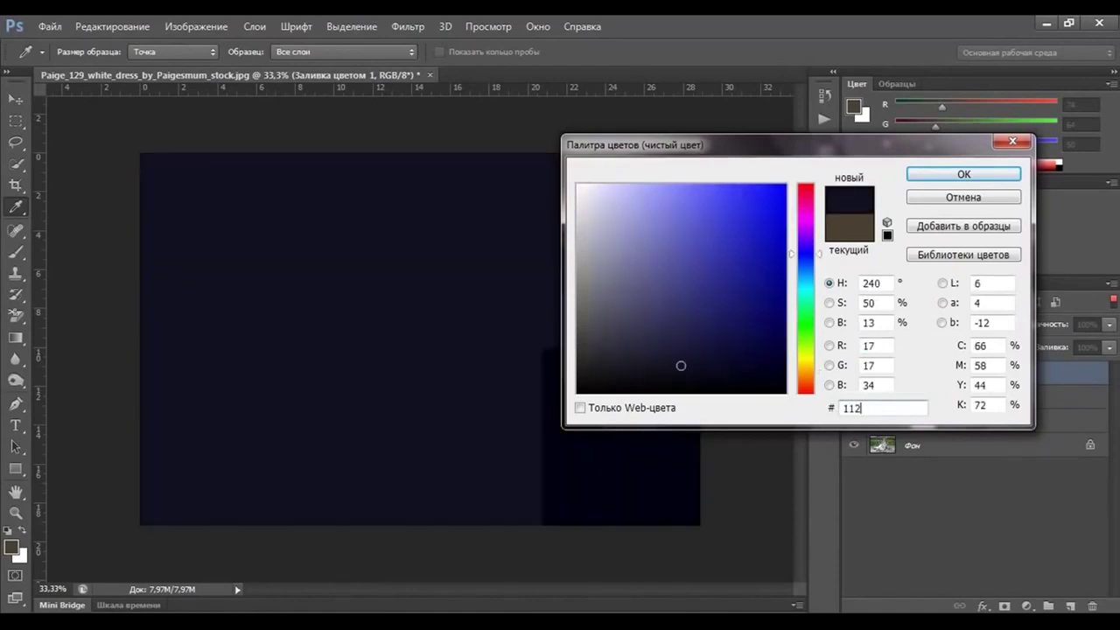
pyautogui.write('a7')
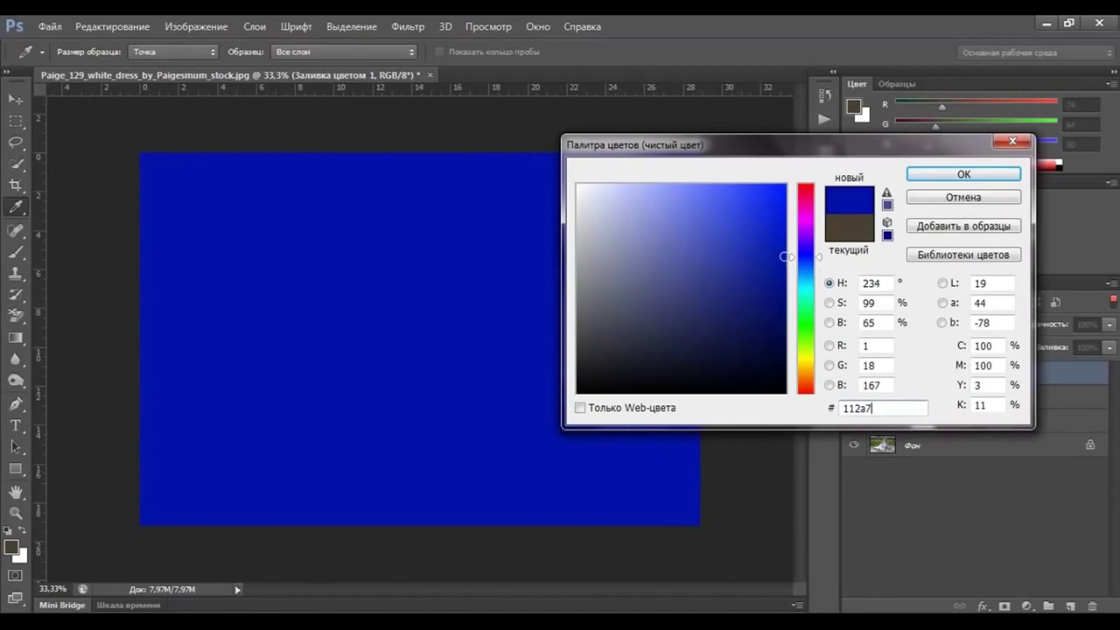
pyautogui.write('9')
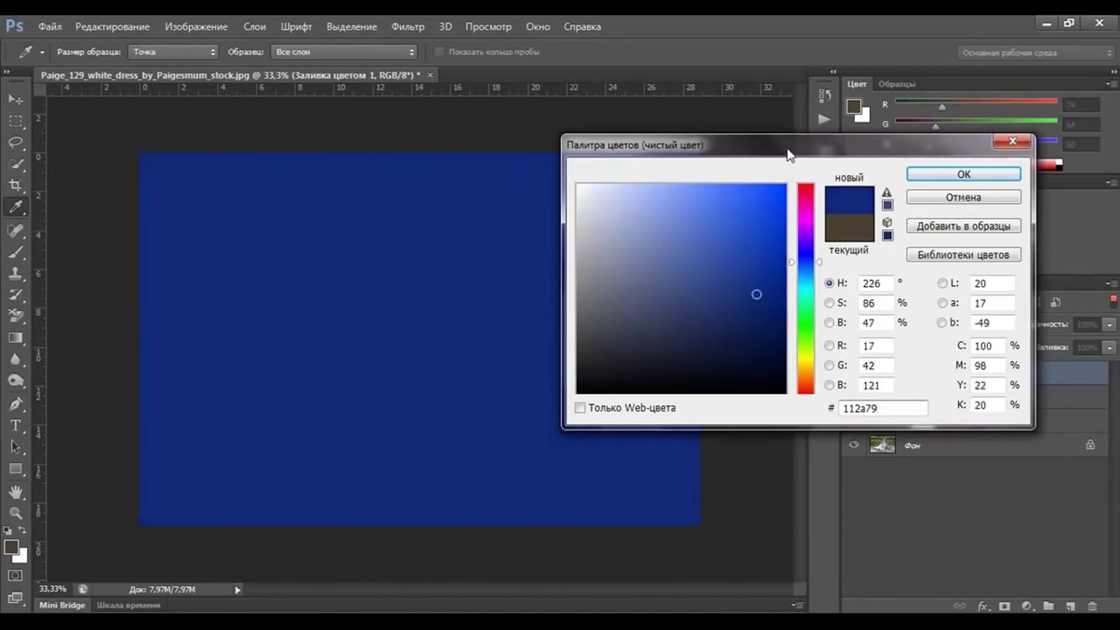
pyautogui.moveTo(783, 149); pyautogui.dragTo(858, 148)
pyautogui.click(994, 177)
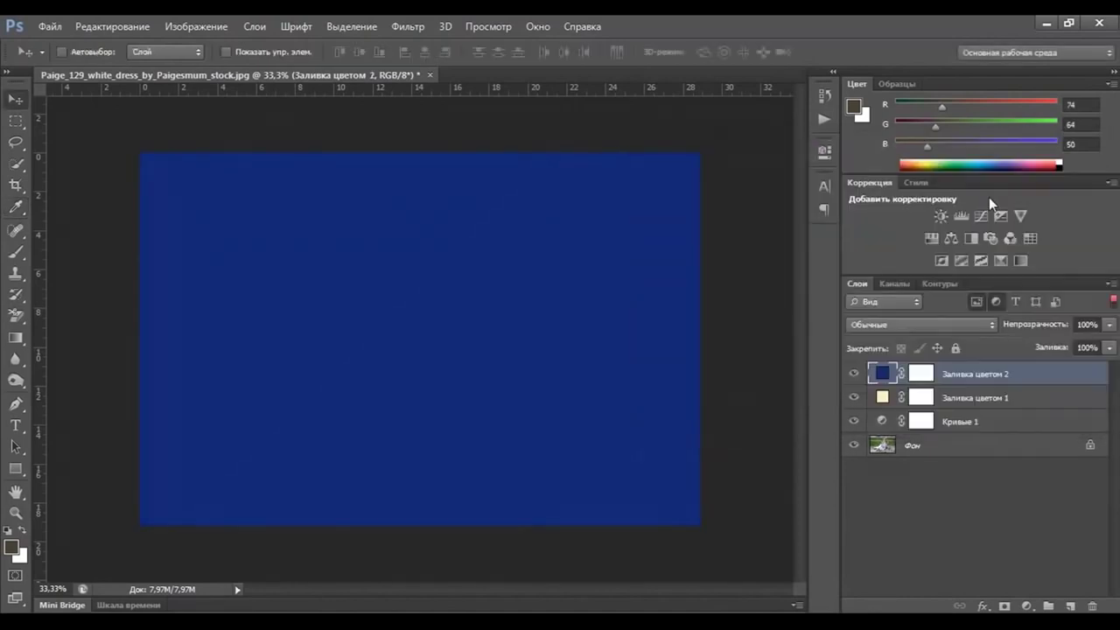
# Set Color Fill 2 to Exclusion at 60% opacity, toggling it to compare.
pyautogui.click(965, 324)
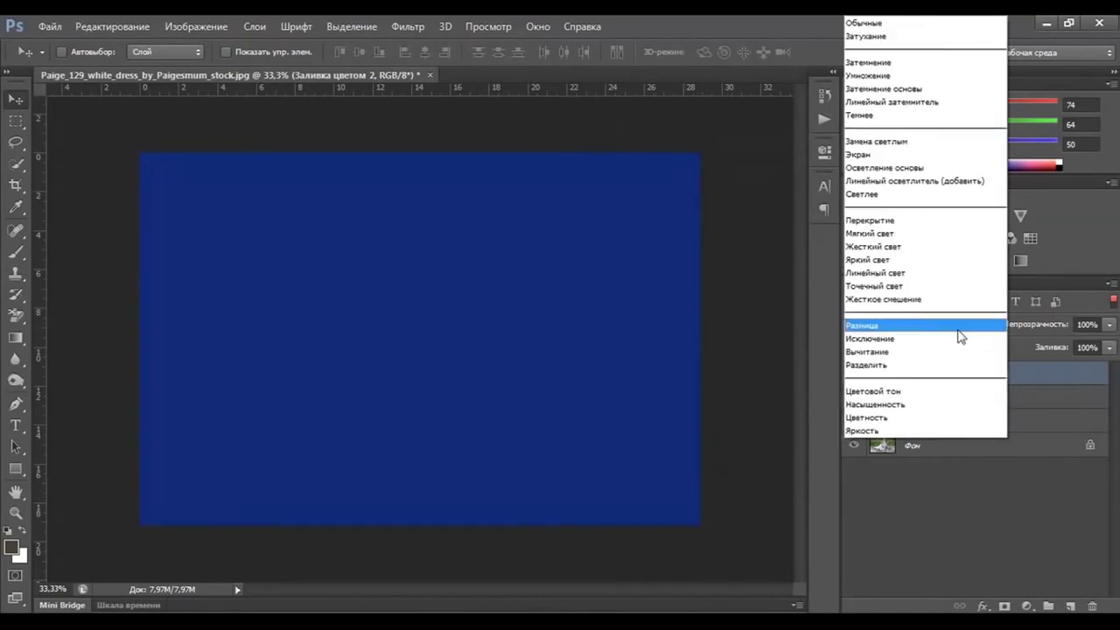
pyautogui.click(890, 340)
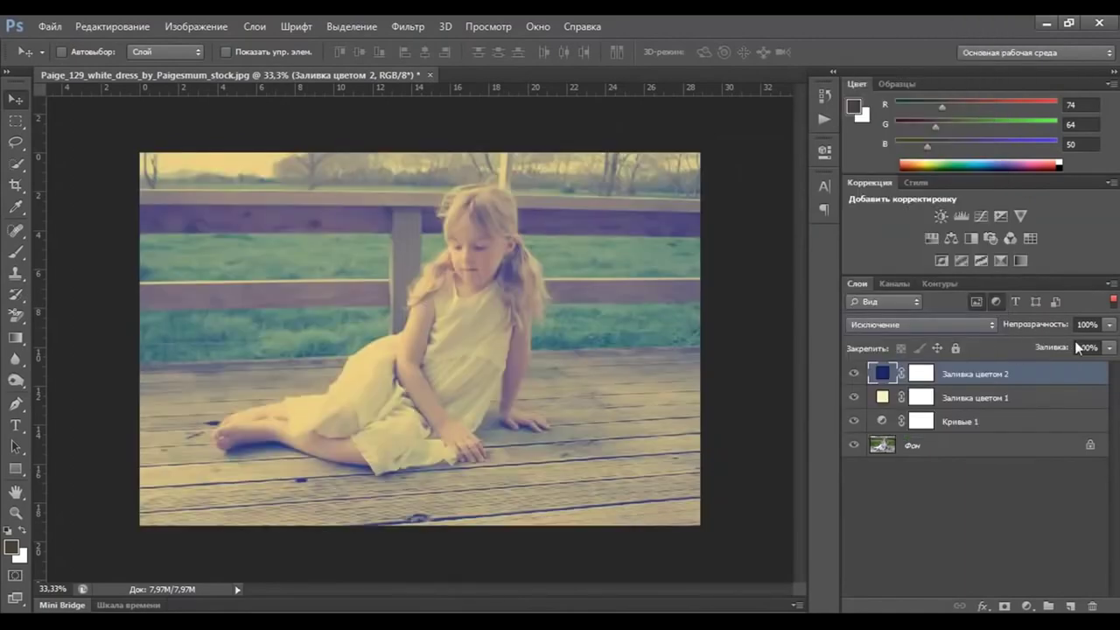
pyautogui.click(1108, 325)
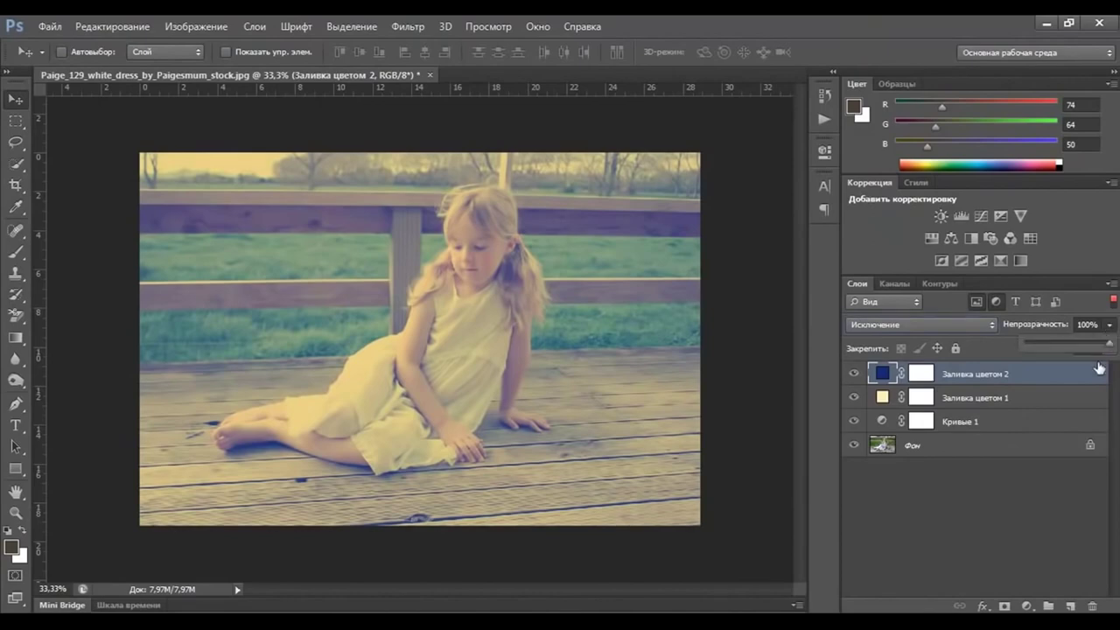
pyautogui.moveTo(1105, 350); pyautogui.dragTo(1110, 347)
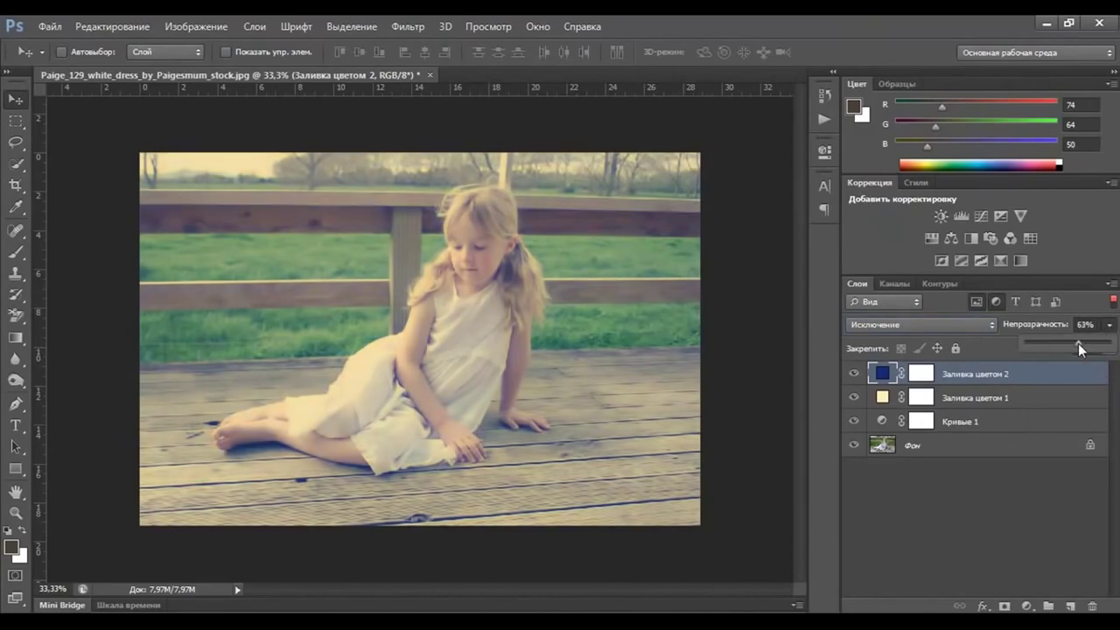
pyautogui.click(1024, 381)
pyautogui.click(853, 374)
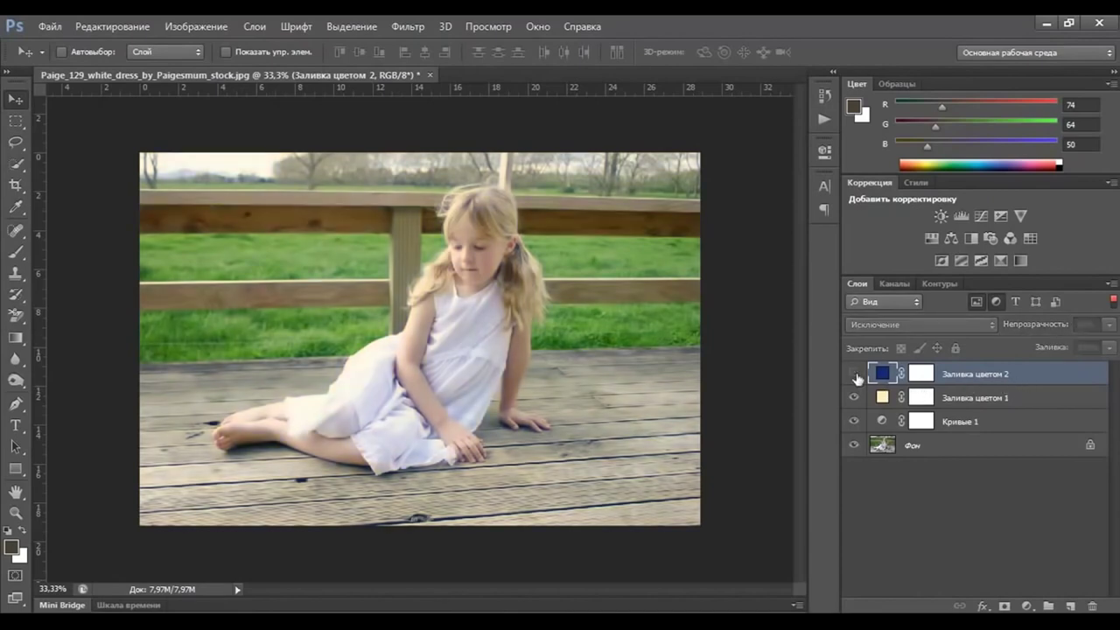
pyautogui.click(853, 374)
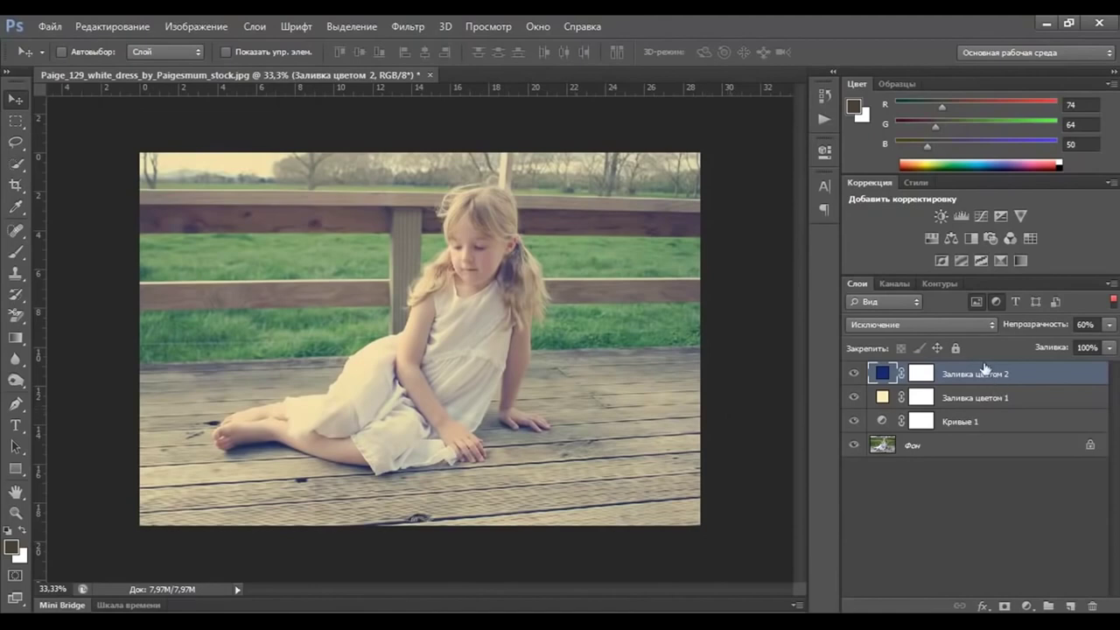
# Add a third solid Color Fill layer in pale cream, hex fff9d0.
pyautogui.click(1025, 605)
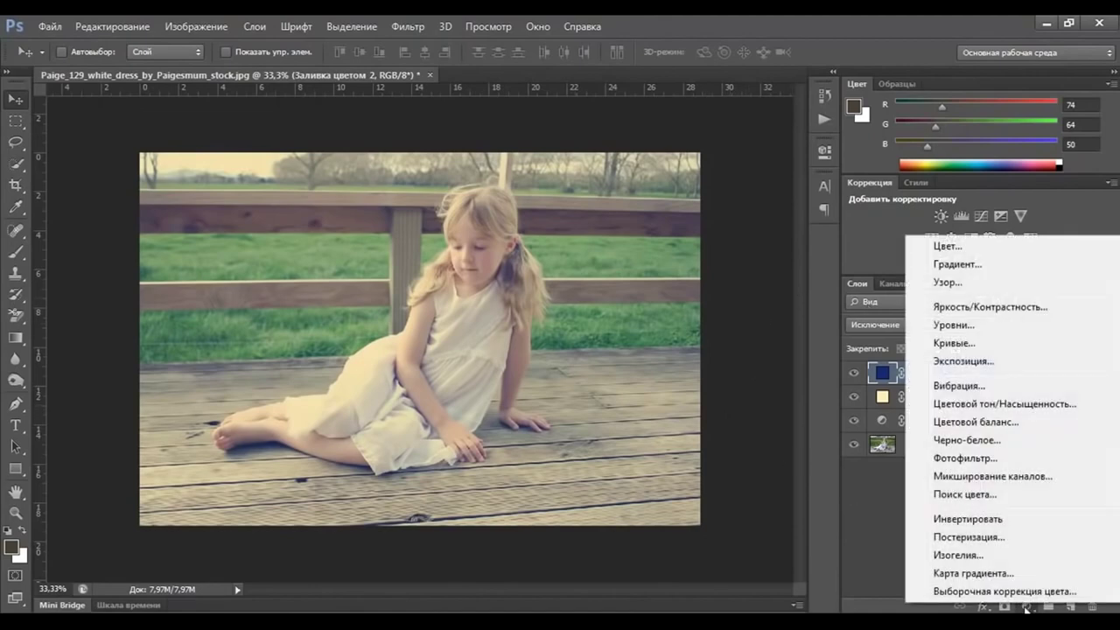
pyautogui.click(953, 253)
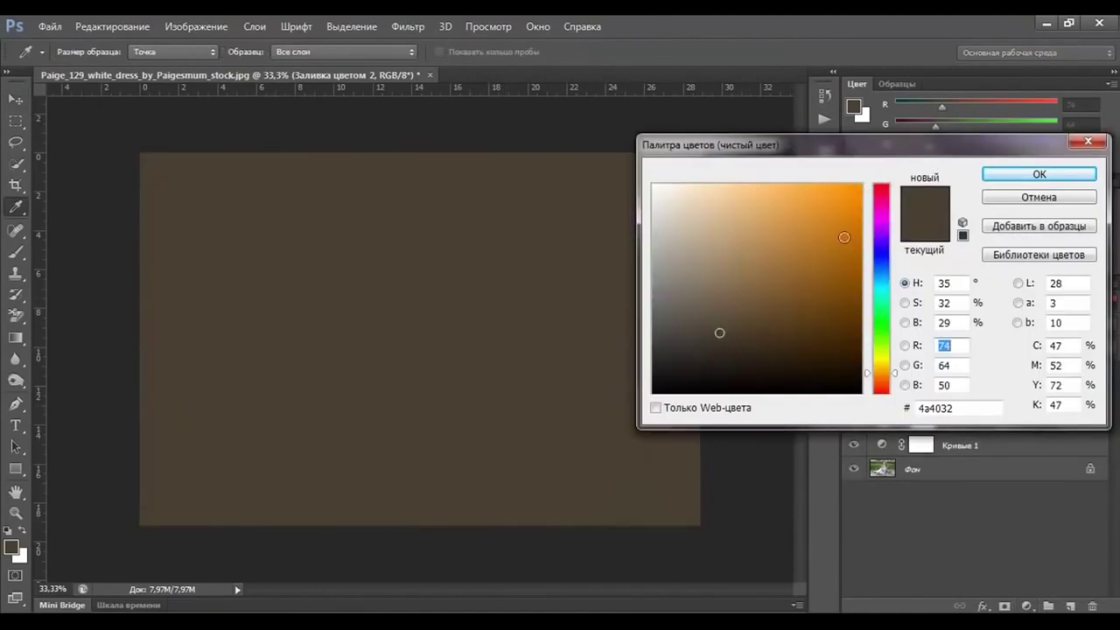
pyautogui.moveTo(852, 149); pyautogui.dragTo(818, 133)
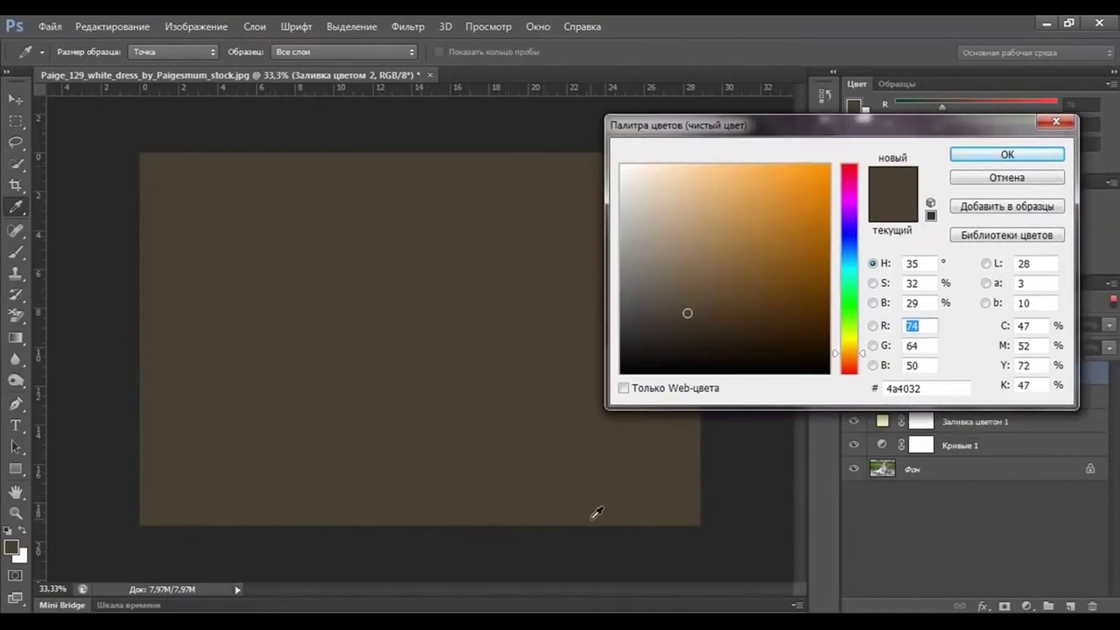
pyautogui.click(910, 388)
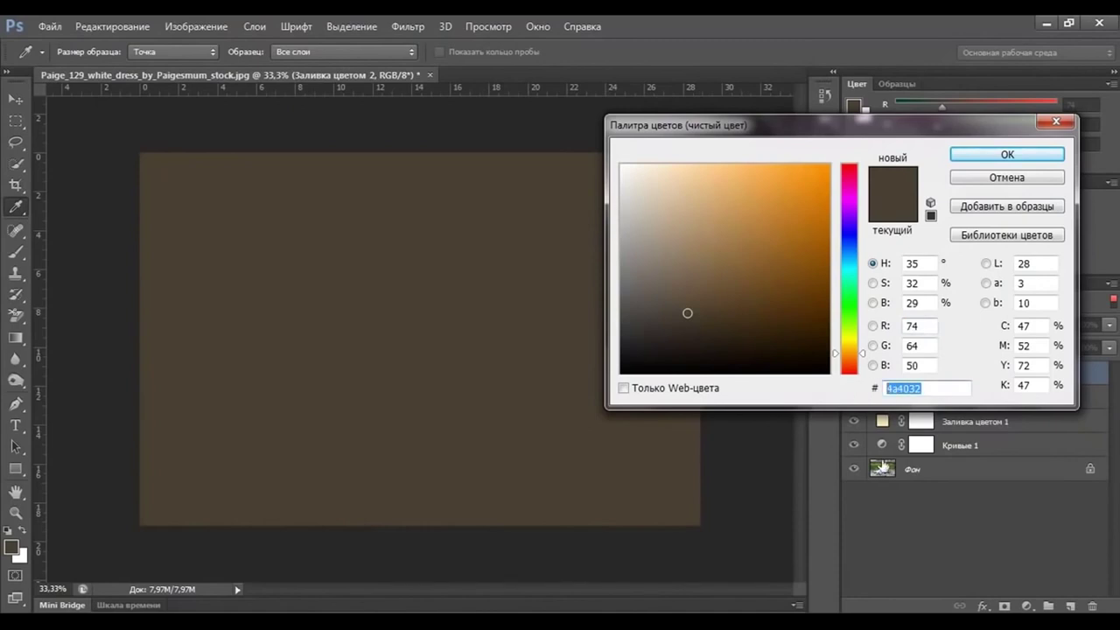
pyautogui.write('fff')
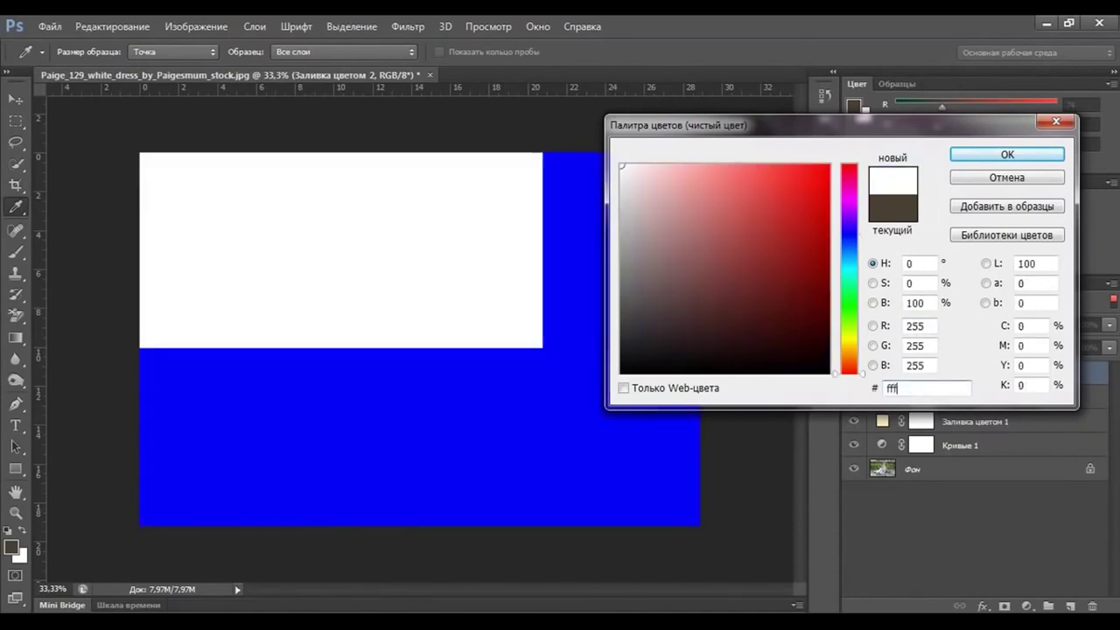
pyautogui.write('9')
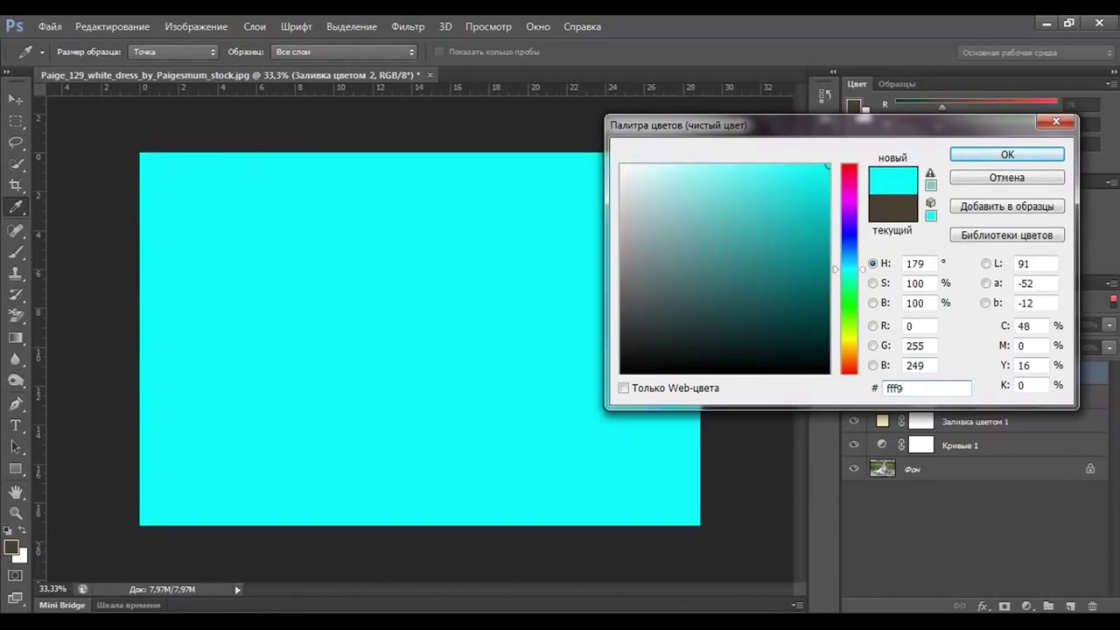
pyautogui.write('d0')
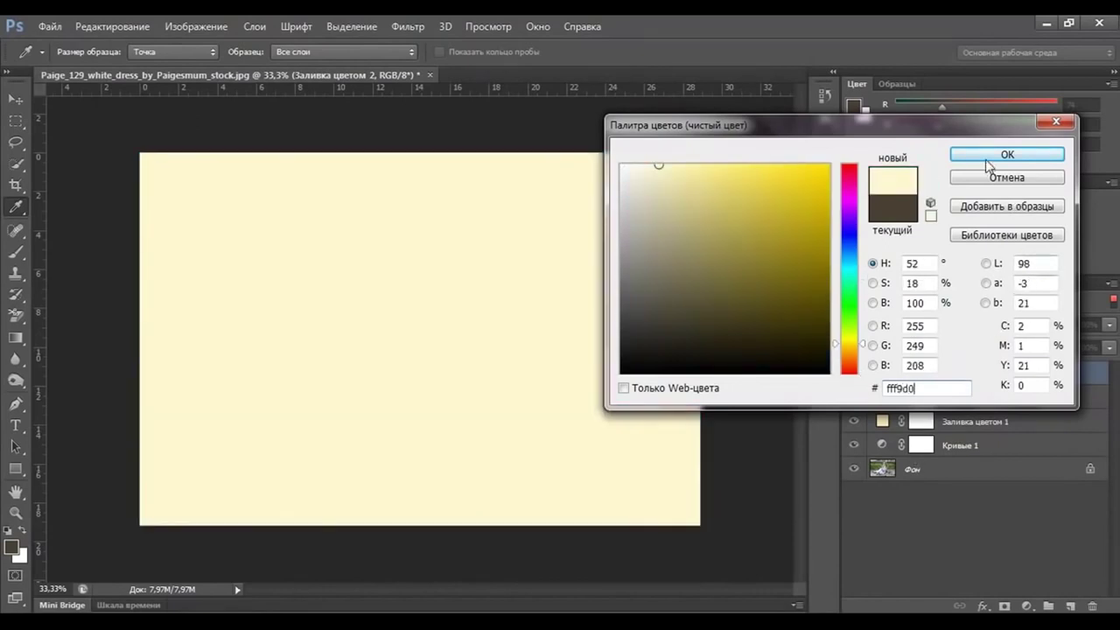
pyautogui.click(988, 155)
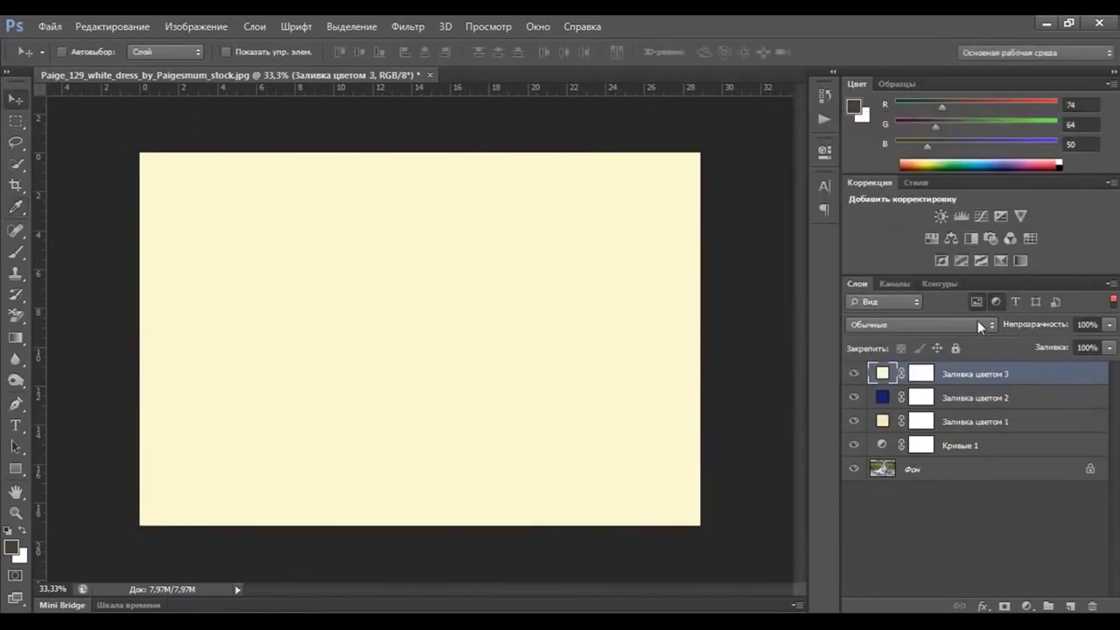
# Set Color Fill 3 to Soft Light blending with opacity 30%.
pyautogui.click(976, 324)
pyautogui.click(913, 236)
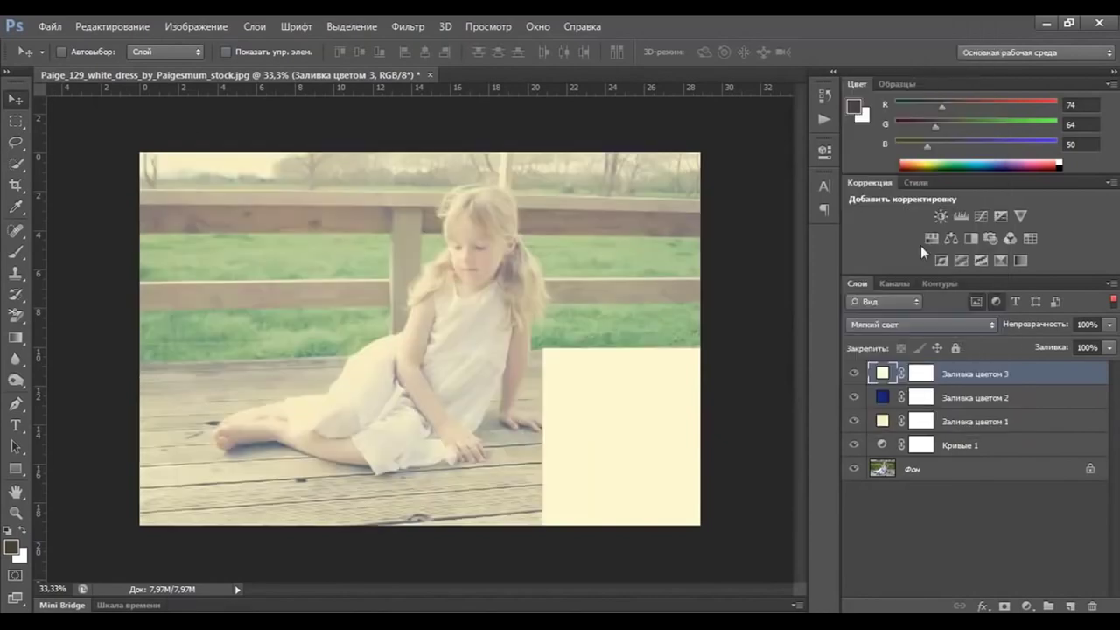
pyautogui.click(1086, 324)
pyautogui.write('30')
pyautogui.press('Return')
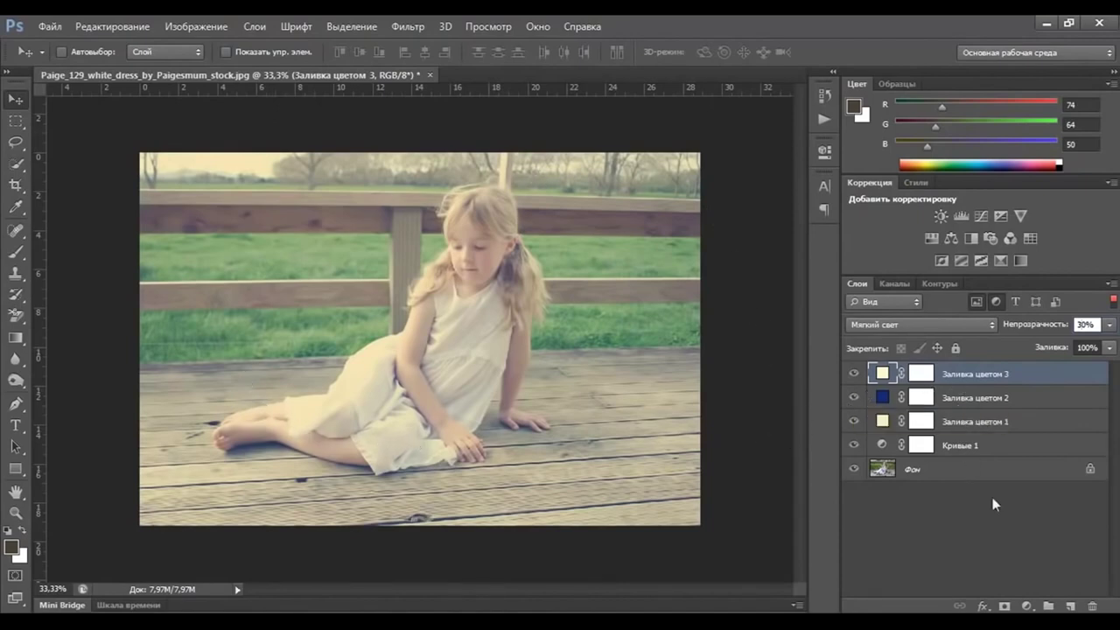
pyautogui.click(1028, 605)
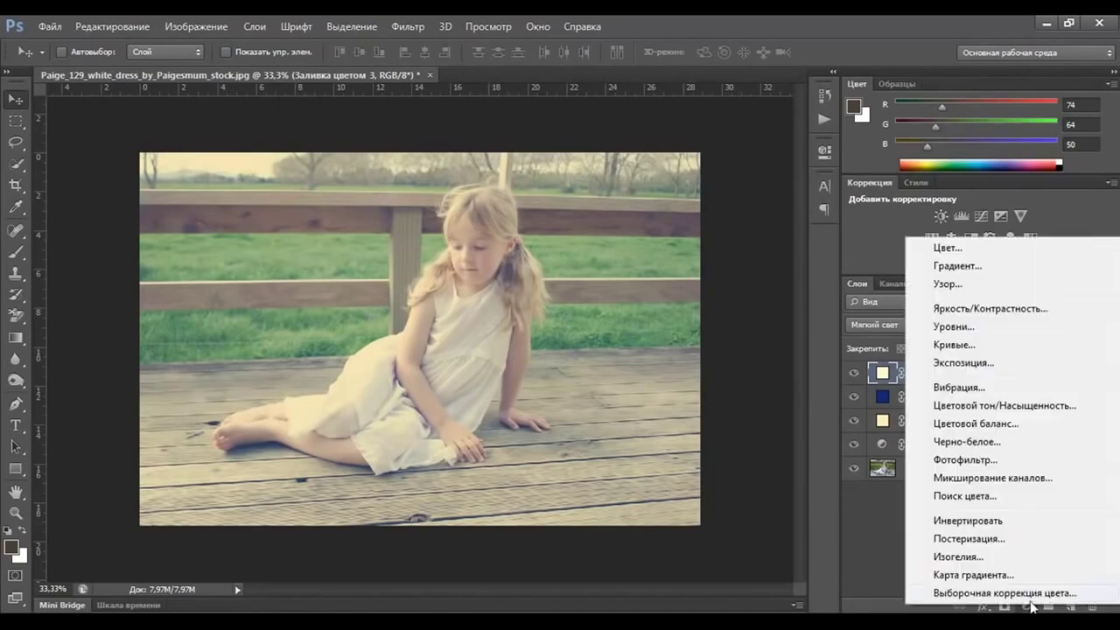
# Add a Black & White adjustment layer and set its blend mode to Soft Light.
pyautogui.click(999, 444)
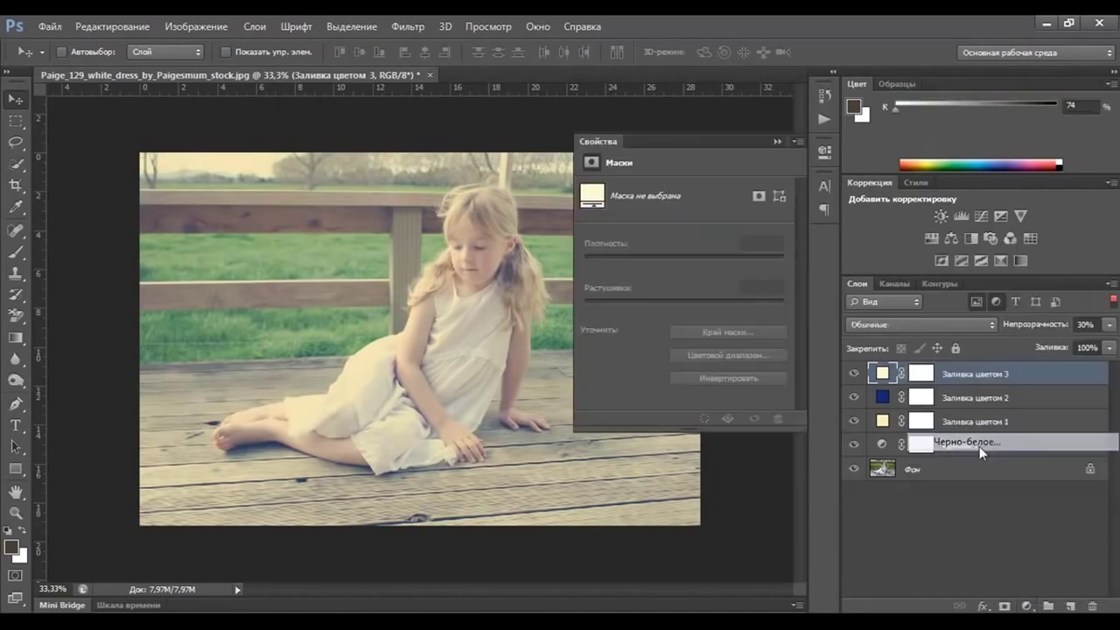
pyautogui.scroll(-2, 800, 233)
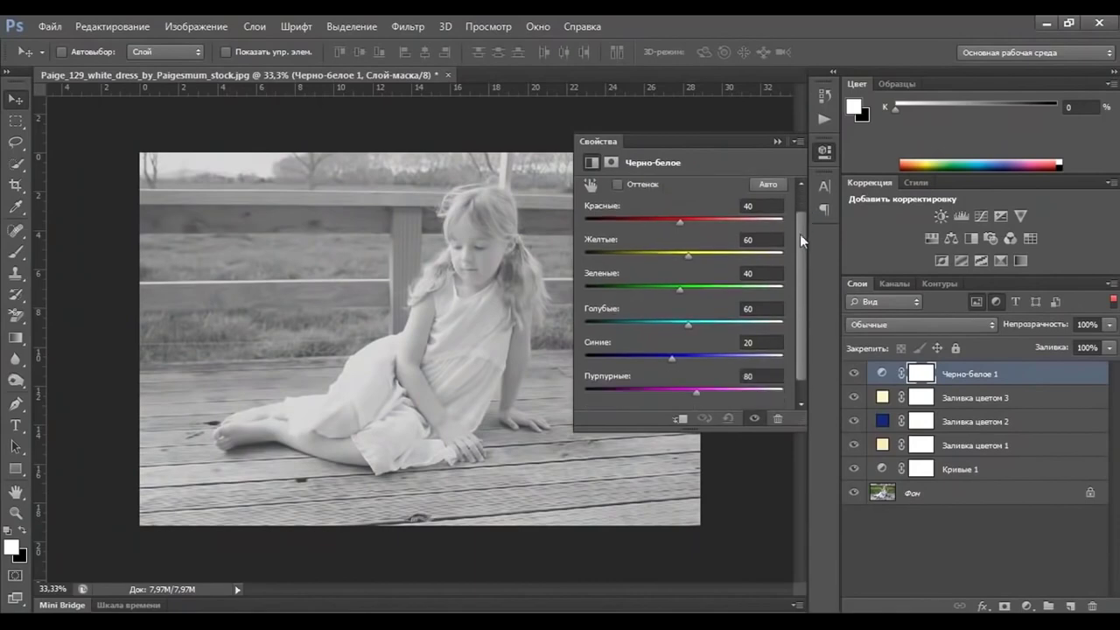
pyautogui.scroll(2, 788, 277)
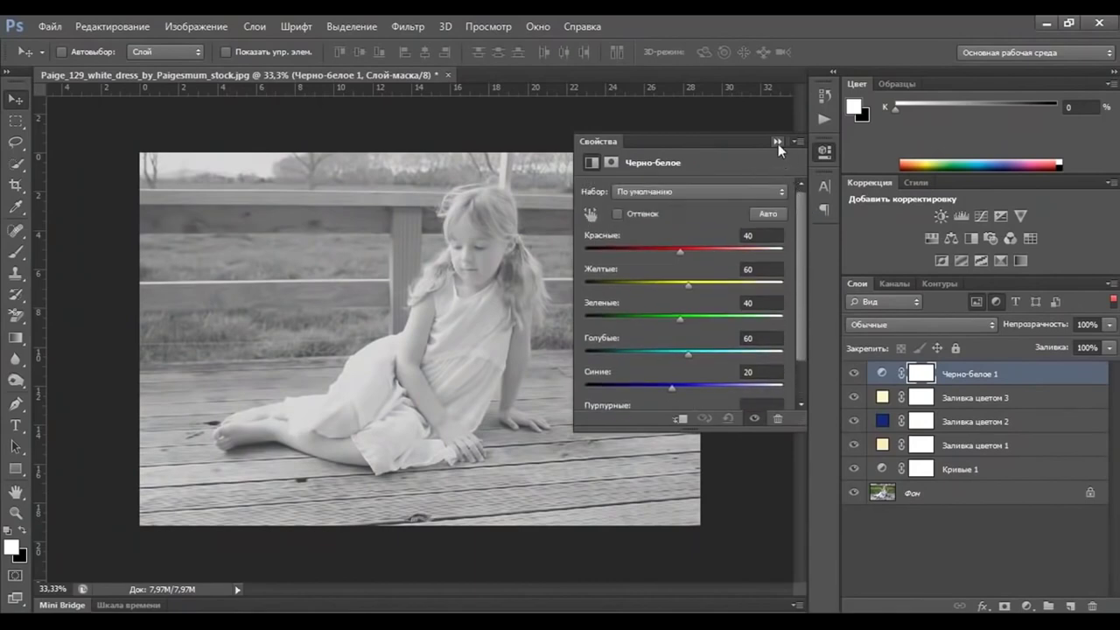
pyautogui.click(776, 141)
pyautogui.click(981, 324)
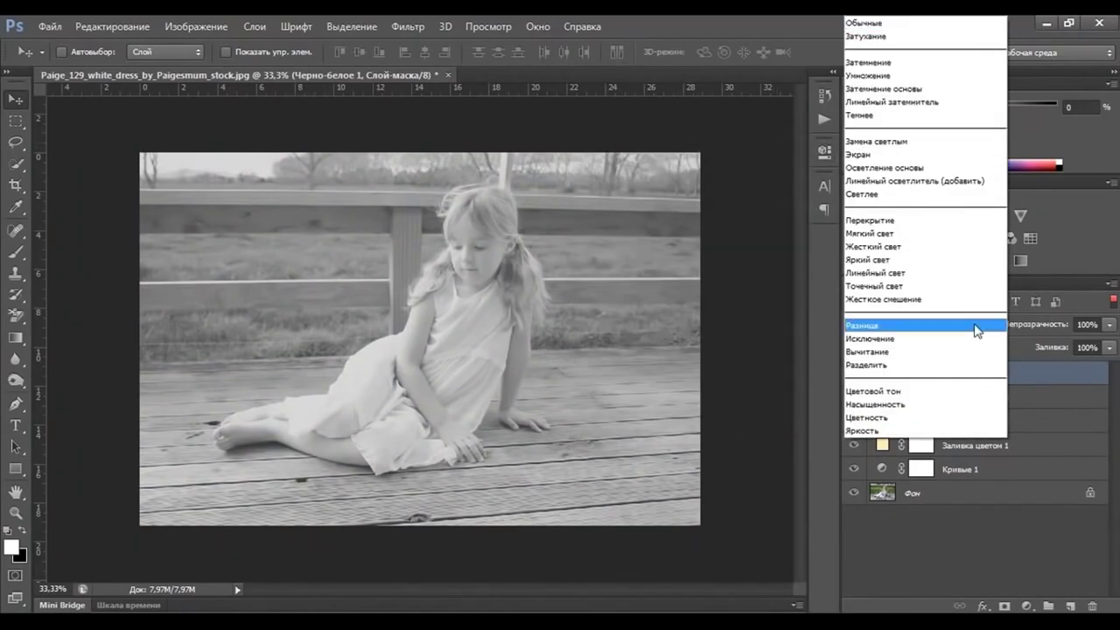
pyautogui.click(862, 235)
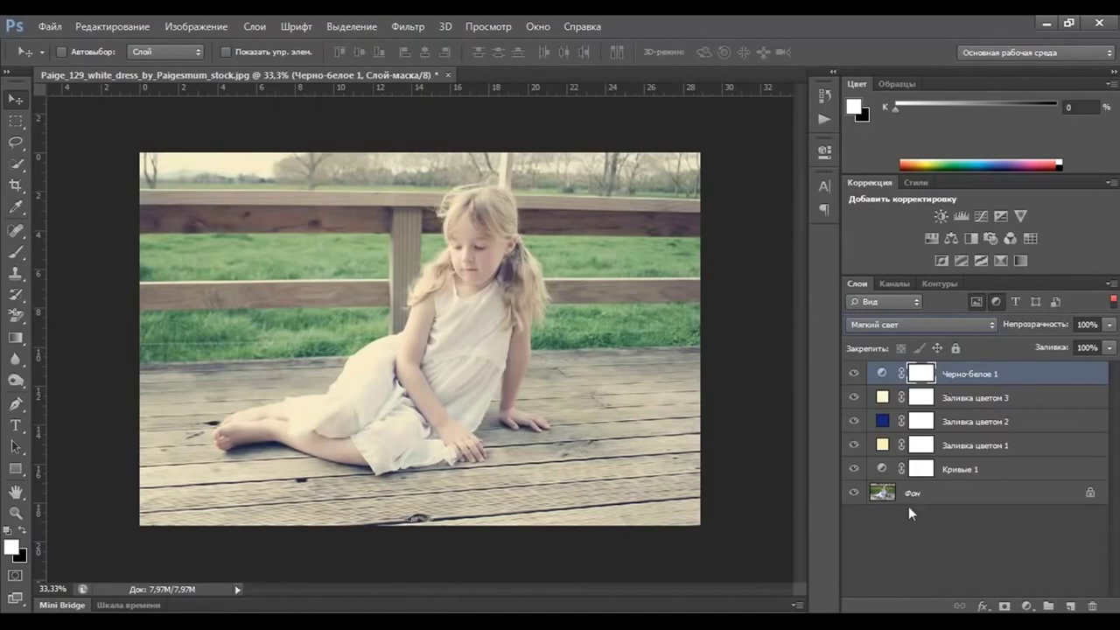
pyautogui.click(1026, 605)
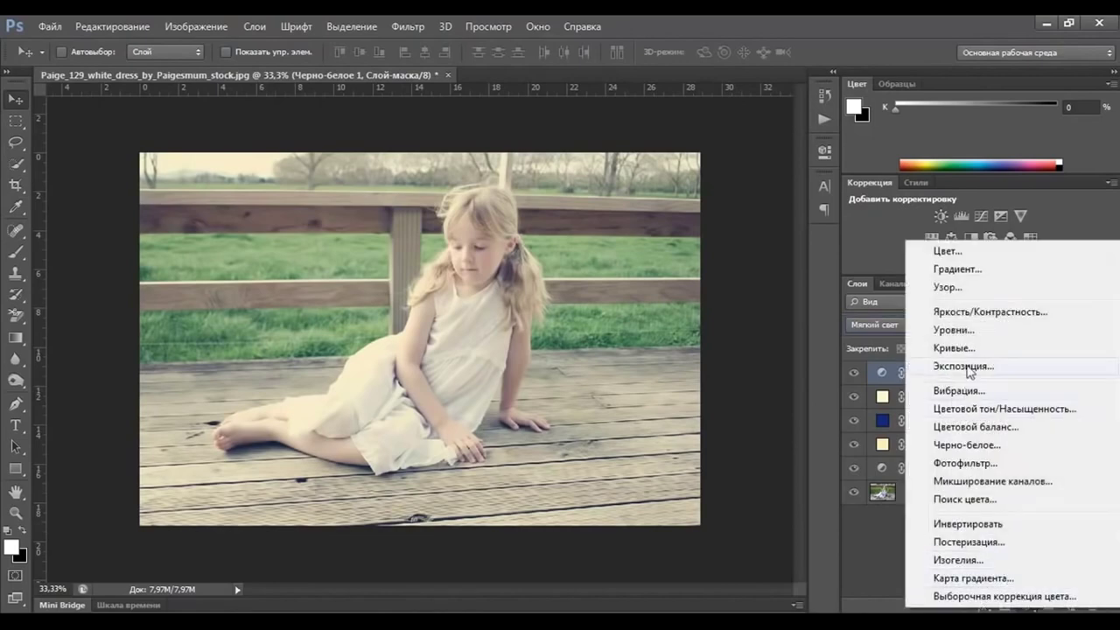
# Add a Gradient Fill layer with its left stop set to black 000000, fading to transparent.
pyautogui.click(969, 269)
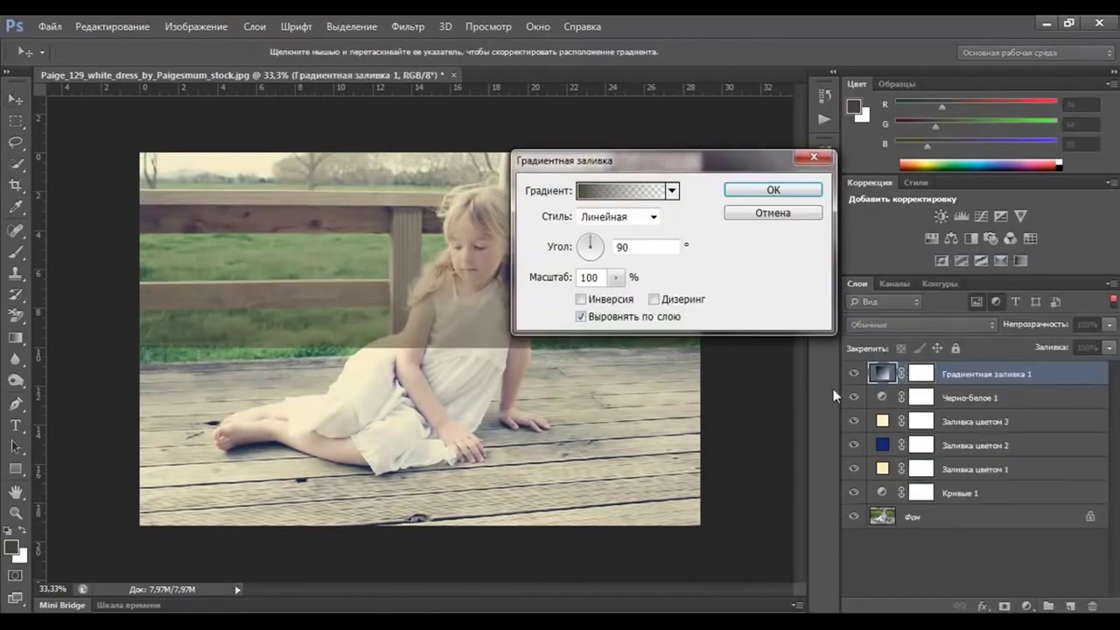
pyautogui.click(583, 192)
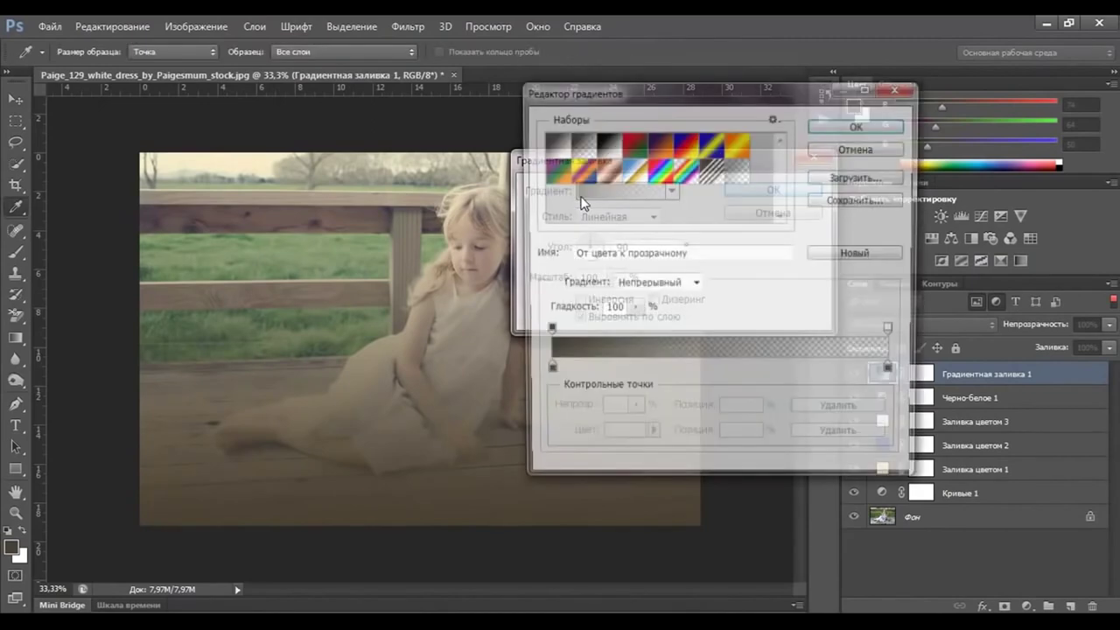
pyautogui.click(544, 371)
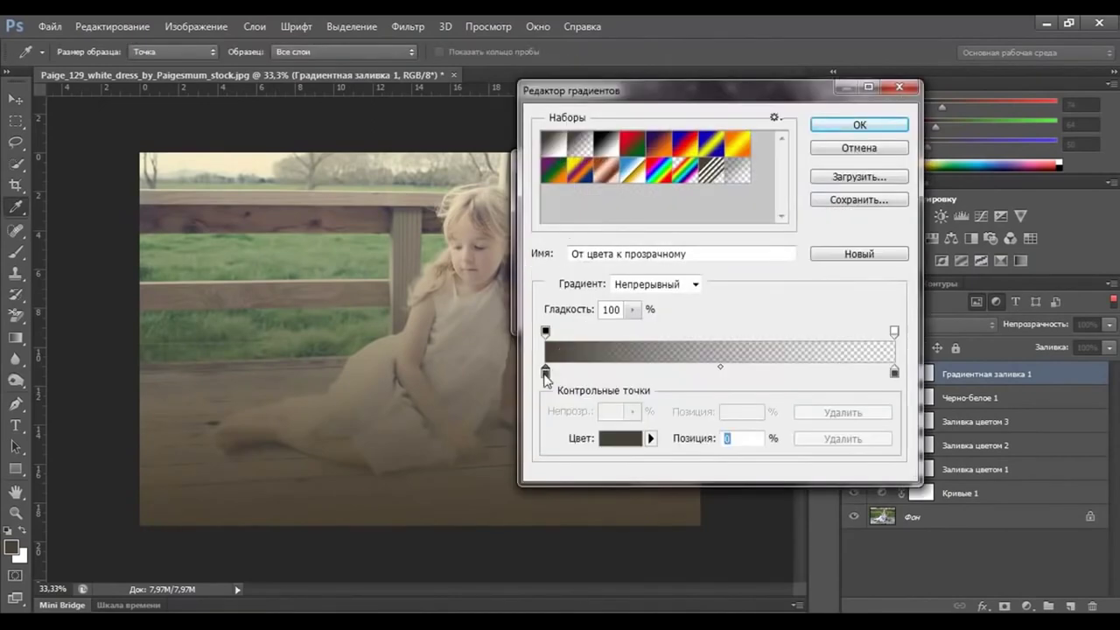
pyautogui.click(616, 438)
pyautogui.moveTo(630, 349); pyautogui.dragTo(614, 374)
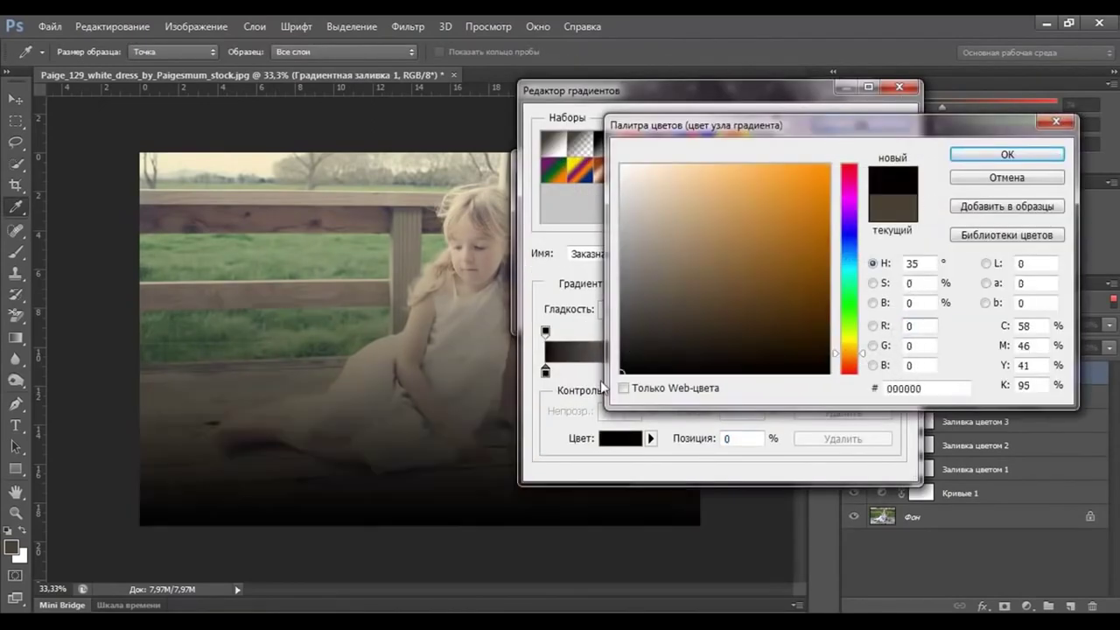
pyautogui.click(976, 157)
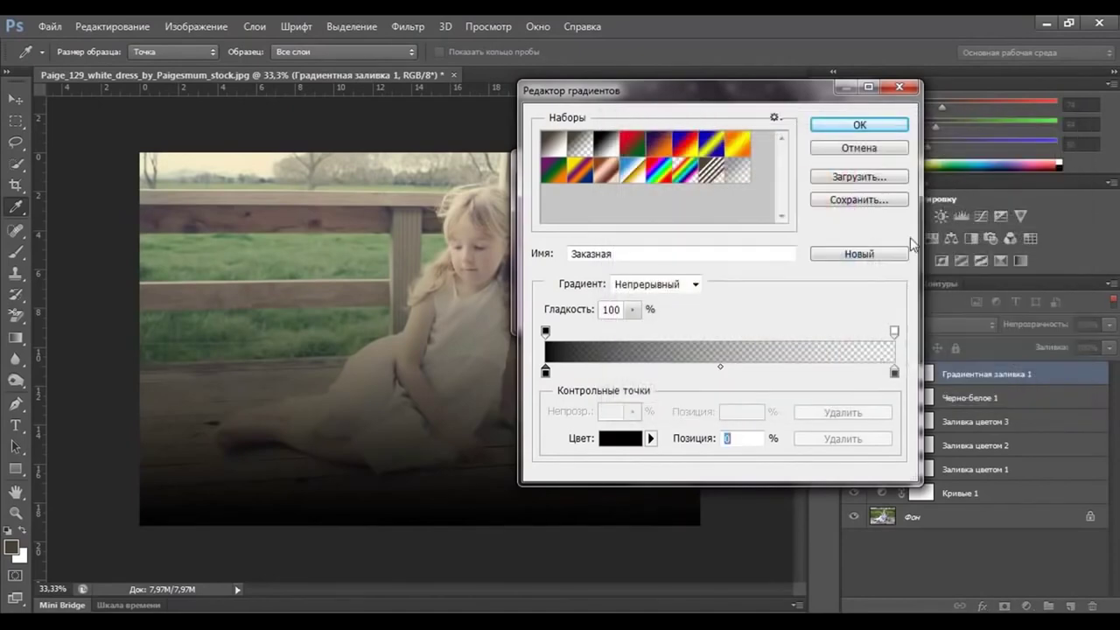
pyautogui.click(860, 128)
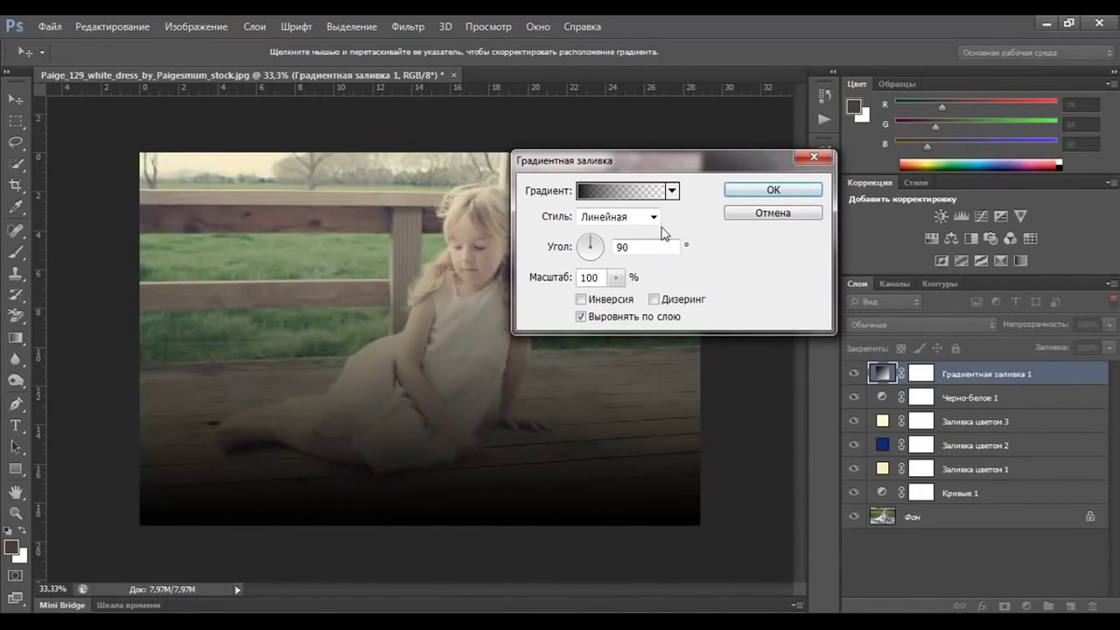
# Make Gradient Fill 1 a reversed radial gradient at 150% scale.
pyautogui.click(658, 222)
pyautogui.click(660, 226)
pyautogui.click(623, 248)
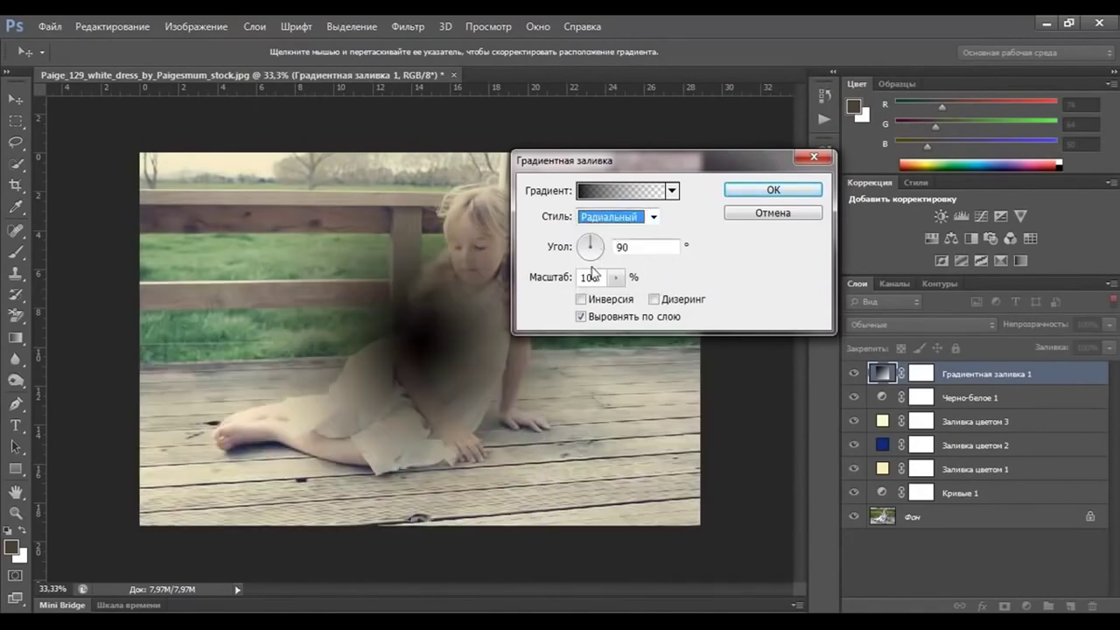
pyautogui.moveTo(656, 161); pyautogui.dragTo(734, 158)
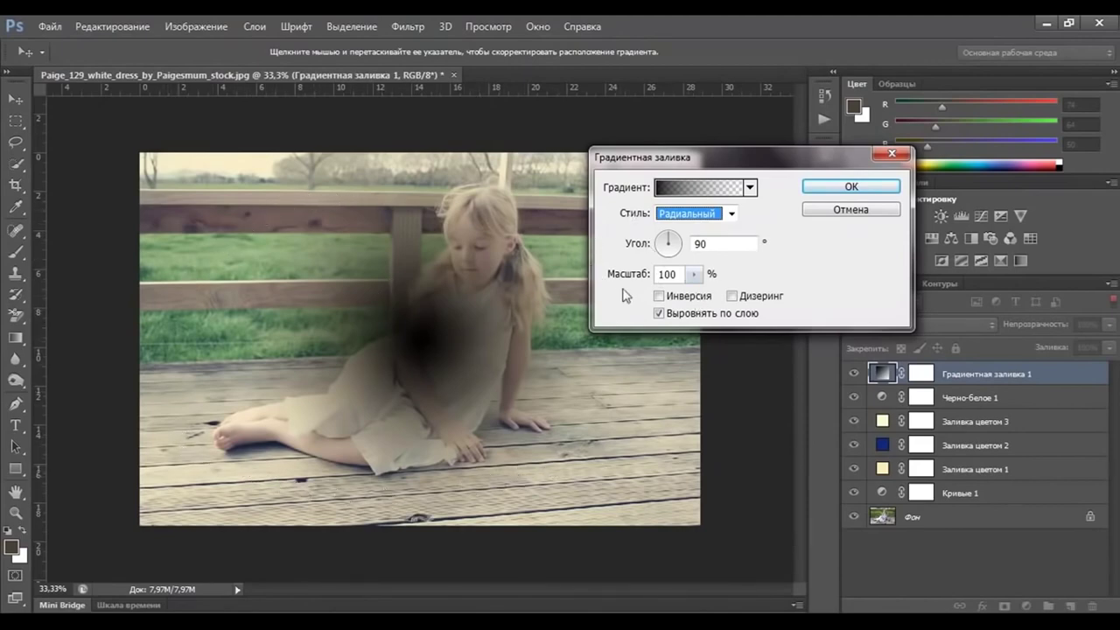
pyautogui.click(660, 296)
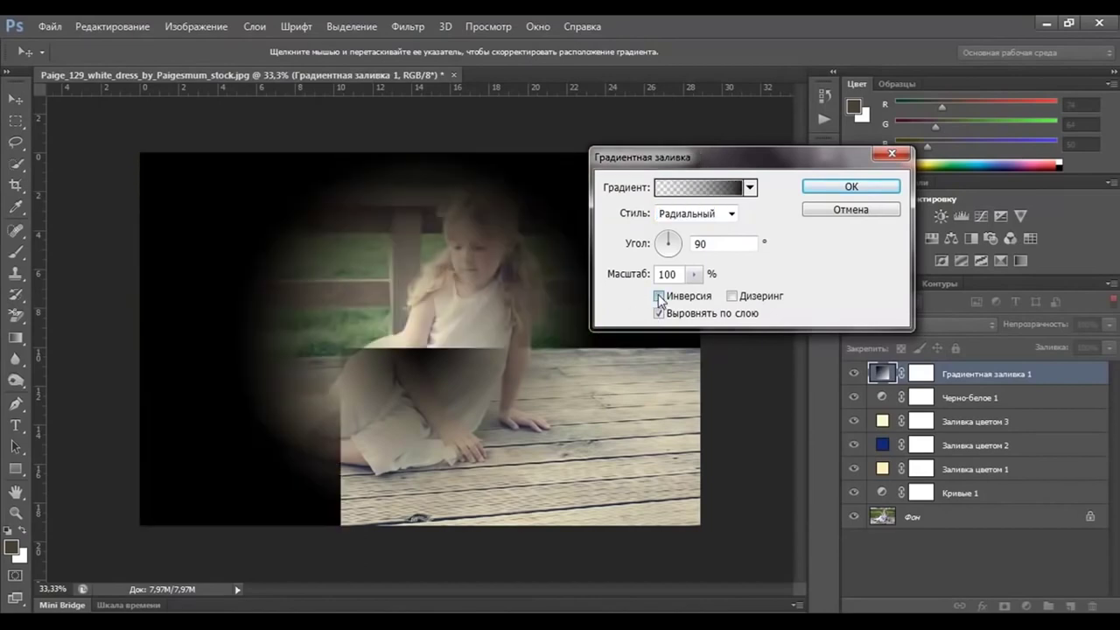
pyautogui.doubleClick(676, 275)
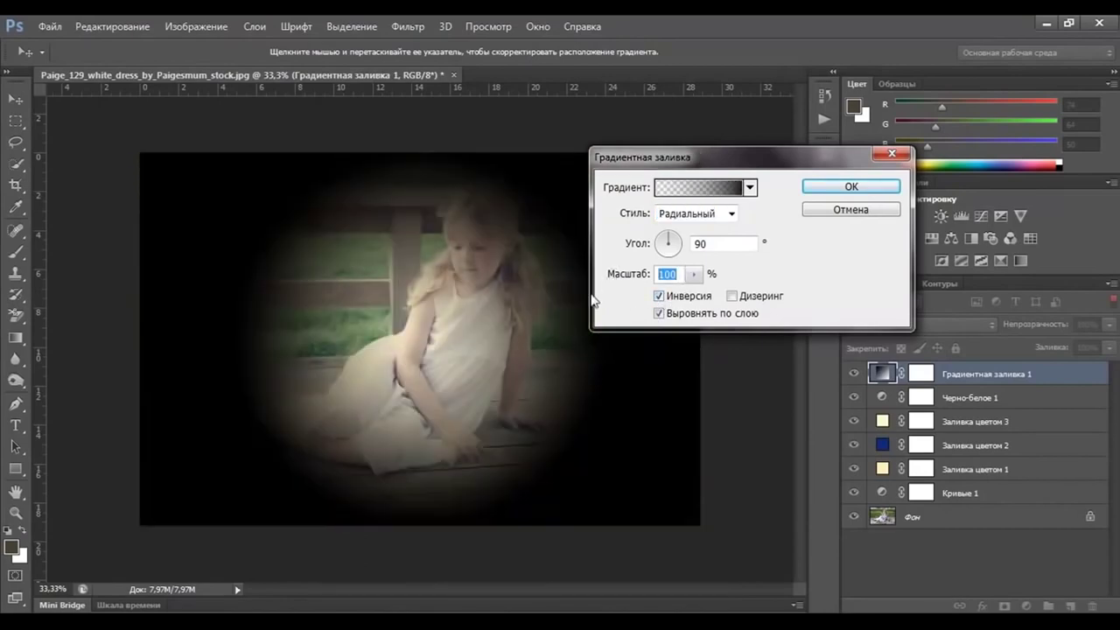
pyautogui.write('150')
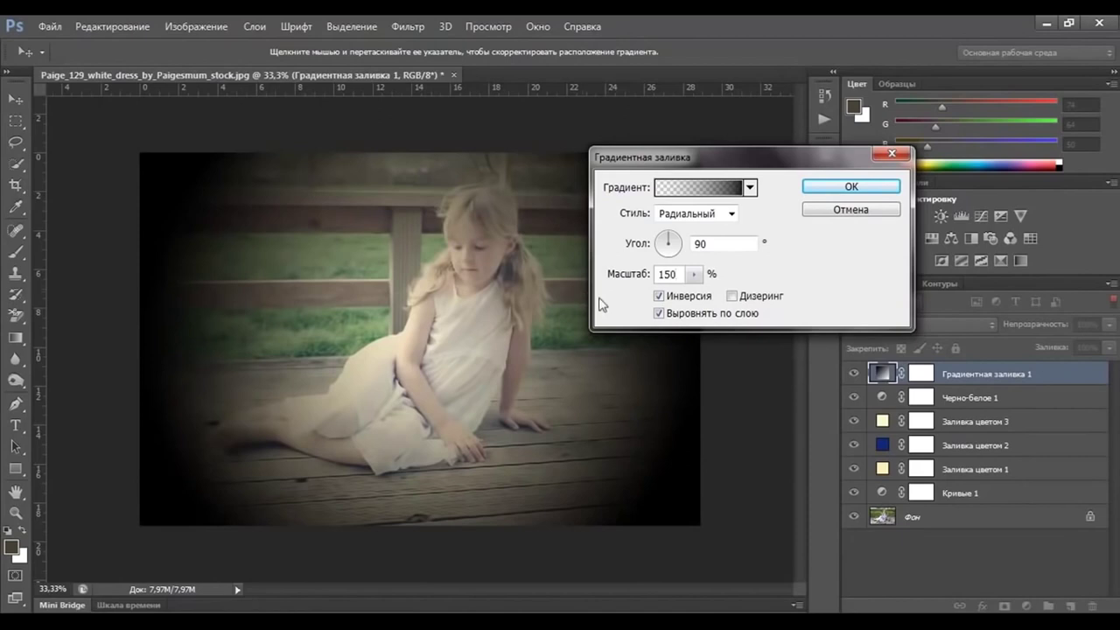
pyautogui.moveTo(795, 162); pyautogui.dragTo(778, 150)
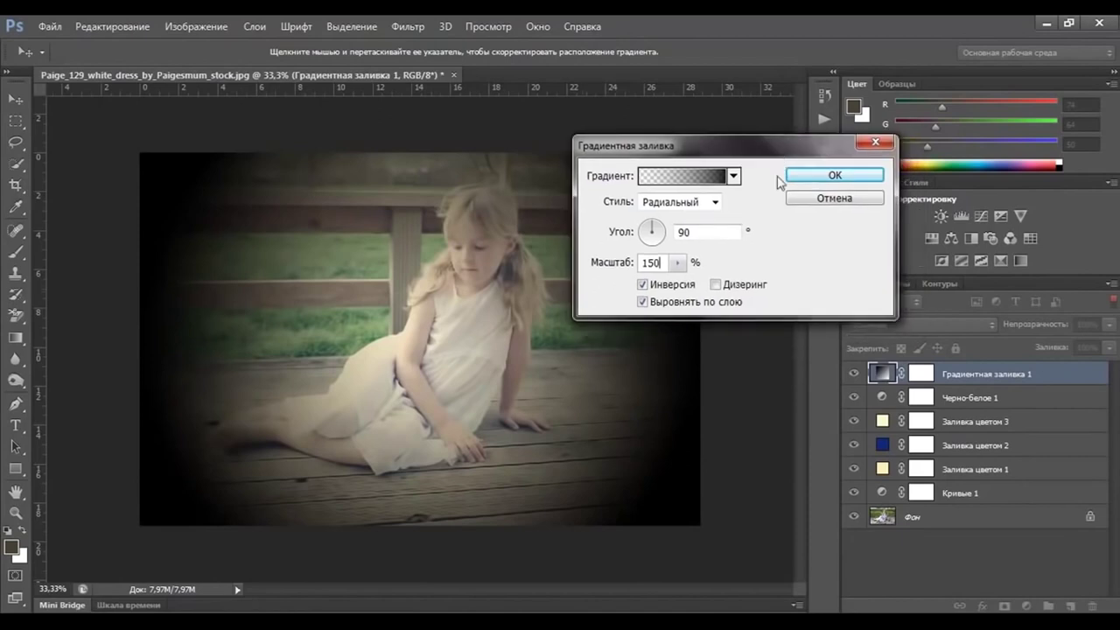
pyautogui.click(834, 176)
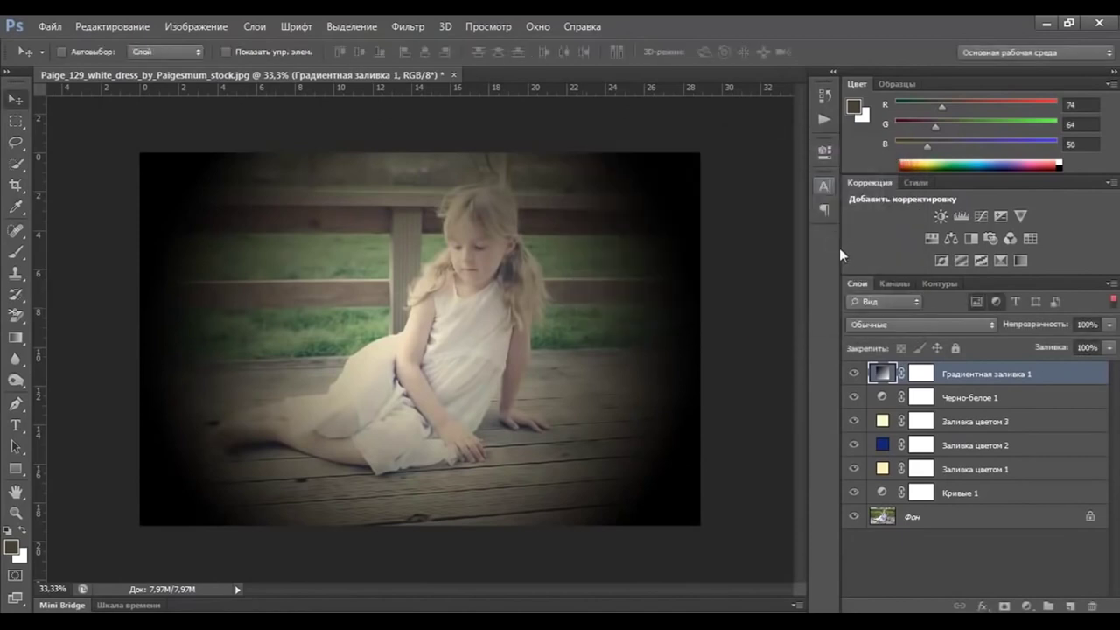
# Blend Градиентная заливка 1 as Мягкий свет (Soft Light), then select all six toning layers down to Кривые 1.
pyautogui.click(931, 327)
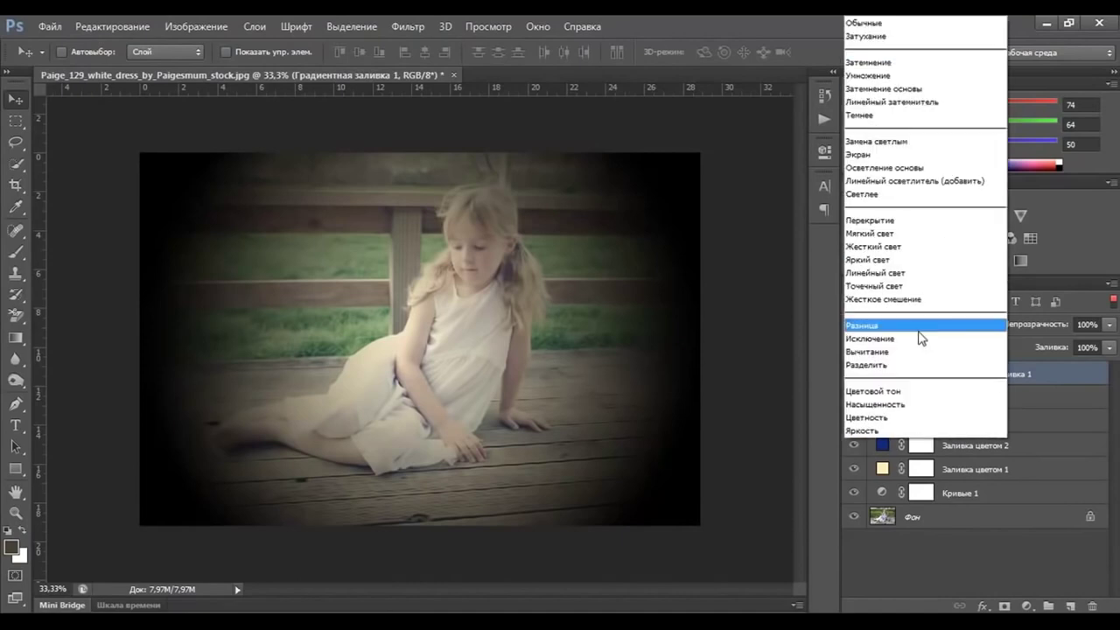
pyautogui.click(896, 234)
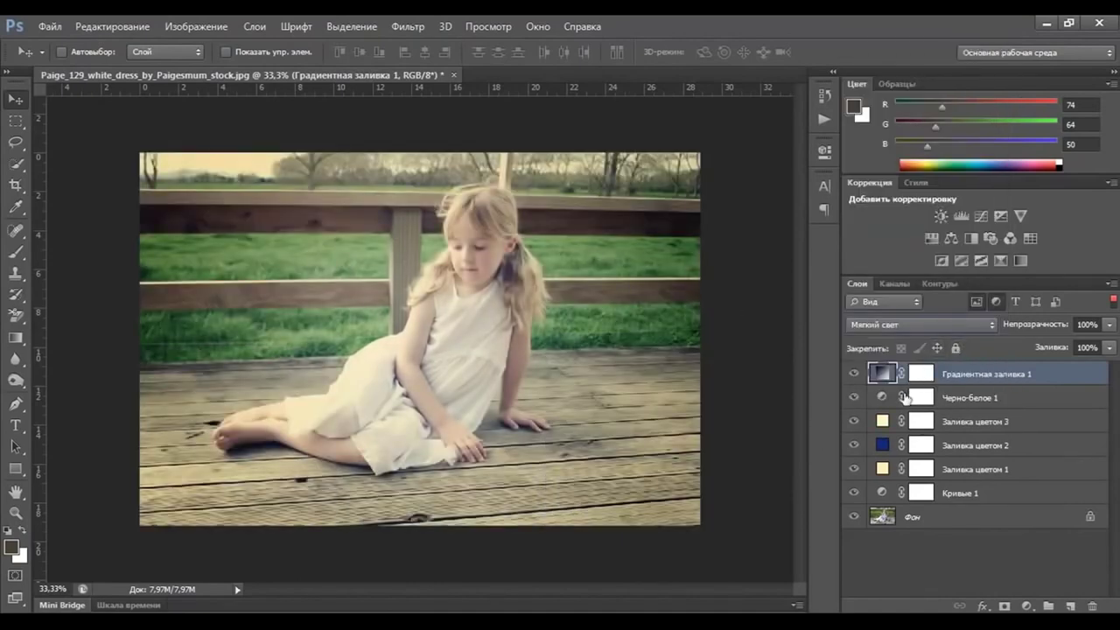
pyautogui.keyDown('shift'); pyautogui.click(980, 499); pyautogui.keyUp('shift')
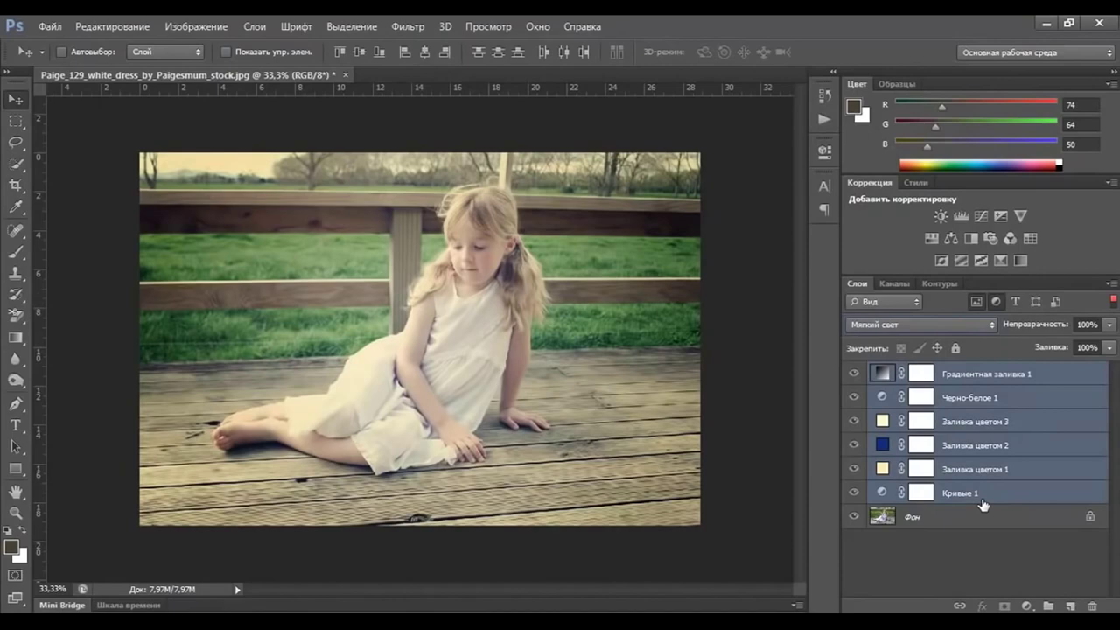
# Group the six toning layers into Группа 1, expand it, and toggle its visibility to compare with the original.
pyautogui.hotkey('ctrl', 'g')
pyautogui.click(873, 372)
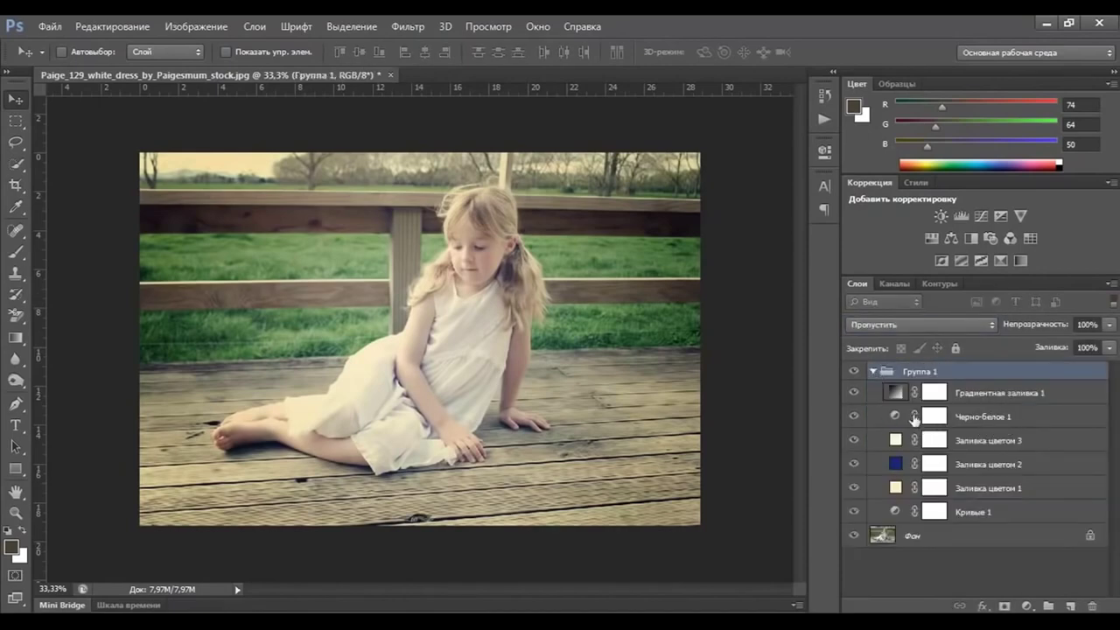
pyautogui.click(855, 372)
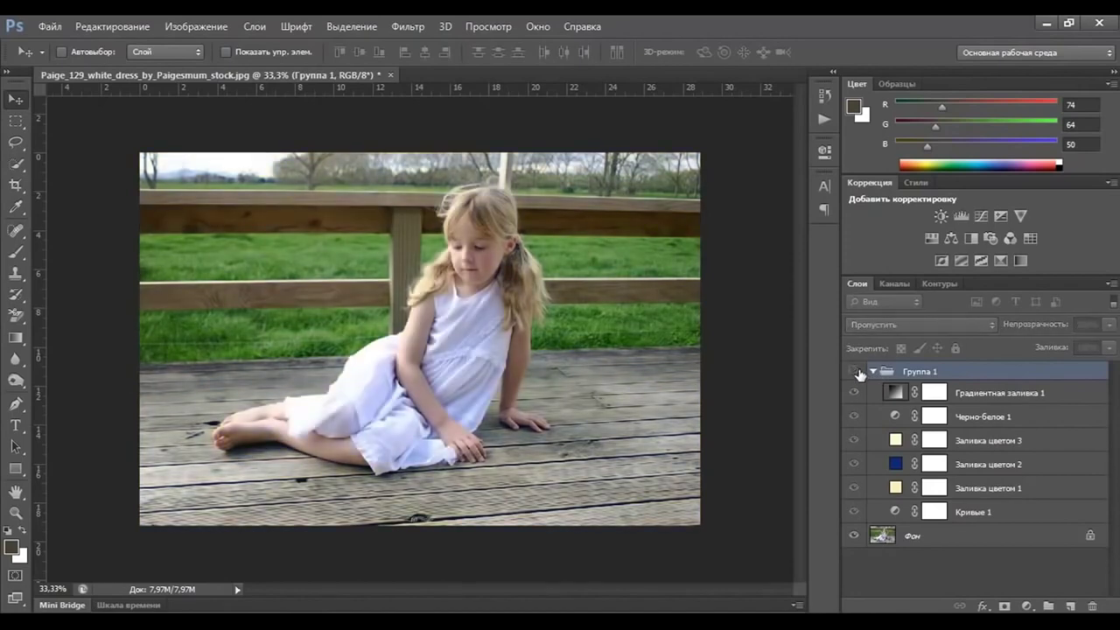
pyautogui.click(855, 372)
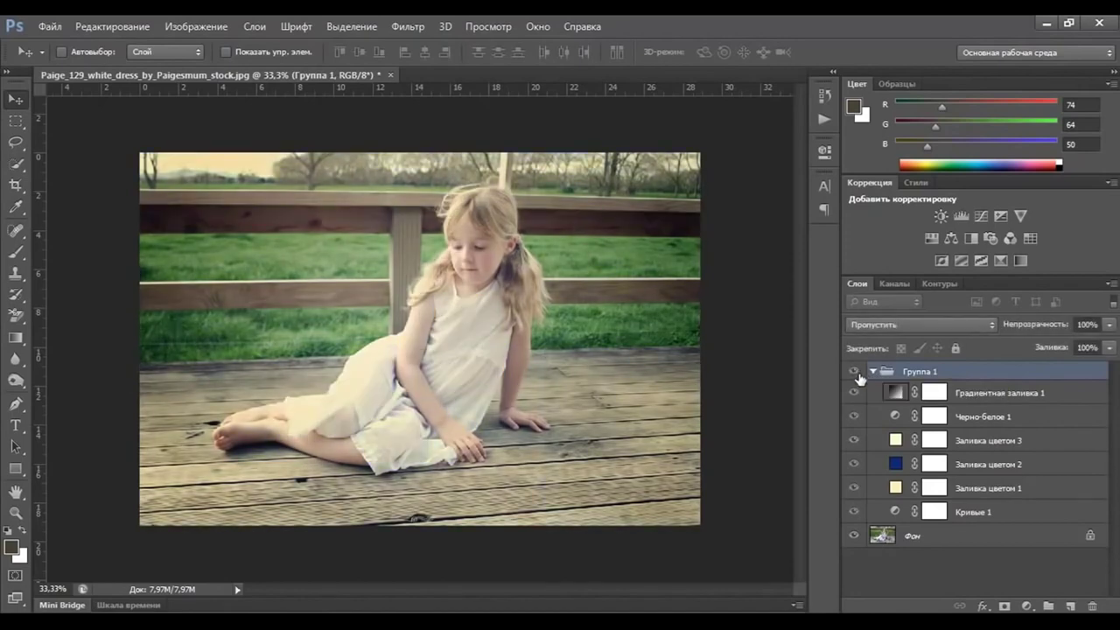